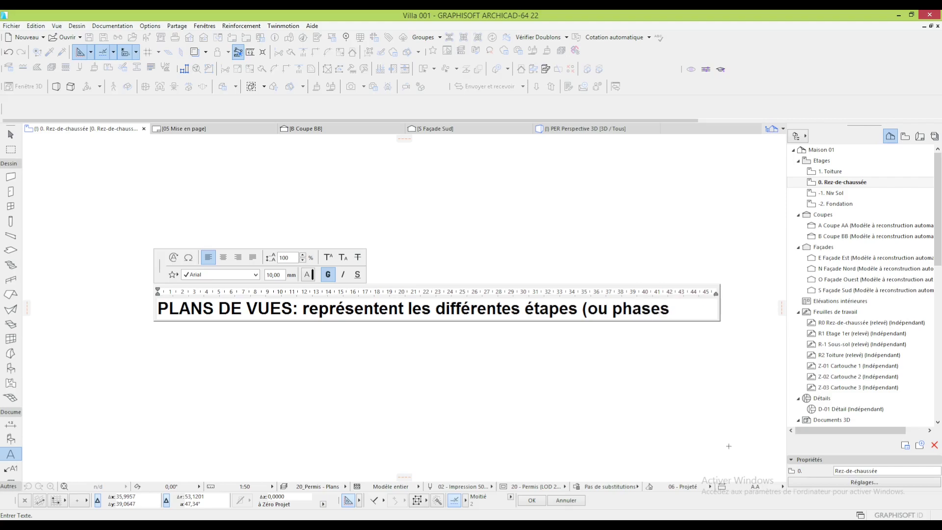
Finish the heading with "du projet avec leurs différents graphismes:" and add "1- Relevé et démolition: (cas de bâtiment existant) avec son propre graphisme."
type("u projet avec leurs différents graphismes")
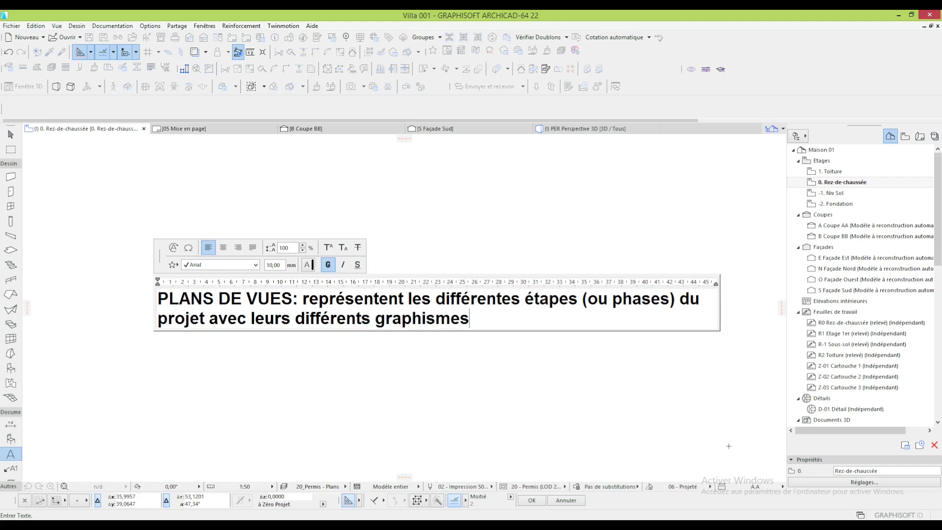
key("Return")
key("Return")
type("1-")
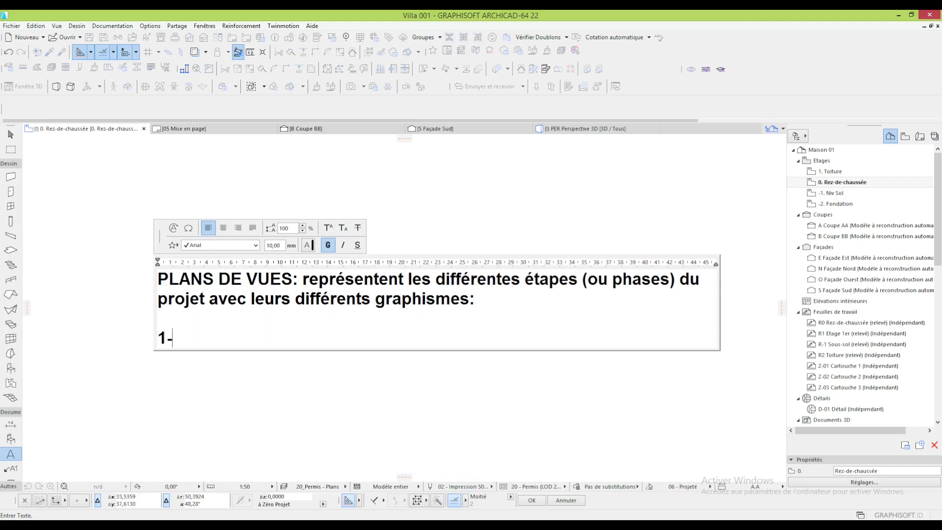
type("Relevé et démolition: (cas de bâtiment existant) avec son propre graphisme.")
key("Return")
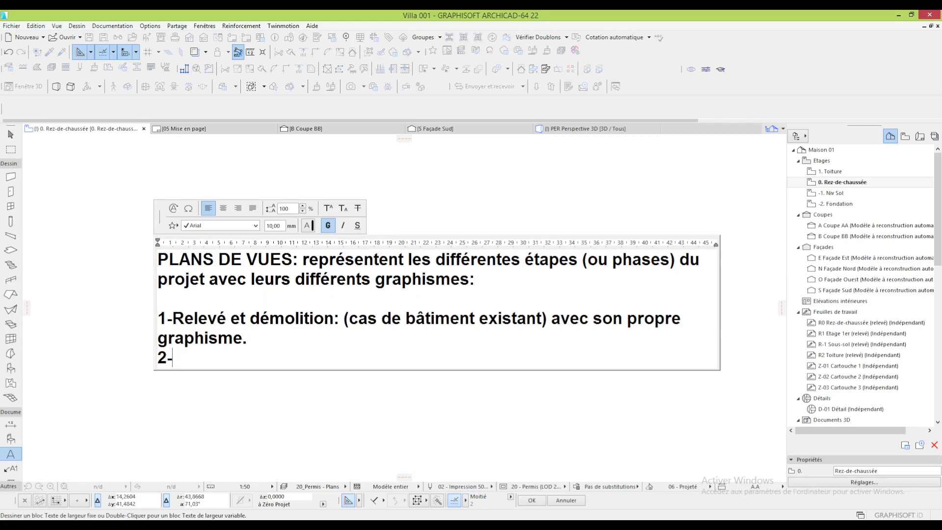
Add the list items "2- Phase d'esquisse: avec son propre graphisme." and "3- Phase du permis de construire avec son propre graphisme."
type("2-")
type("Phase d'esquisse: avec son propre graphisme.")
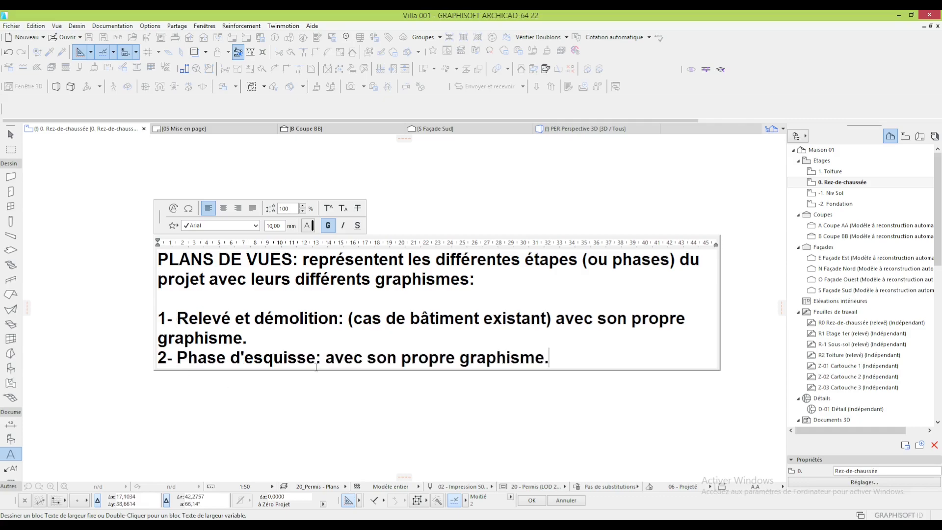
key("Return")
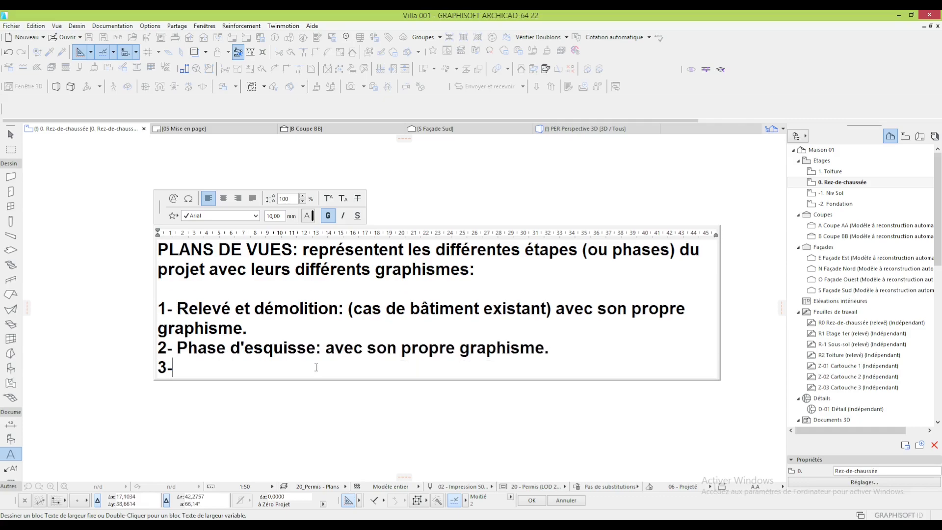
type("3-")
type("Phase du permis de construire avec son propre graphisme.")
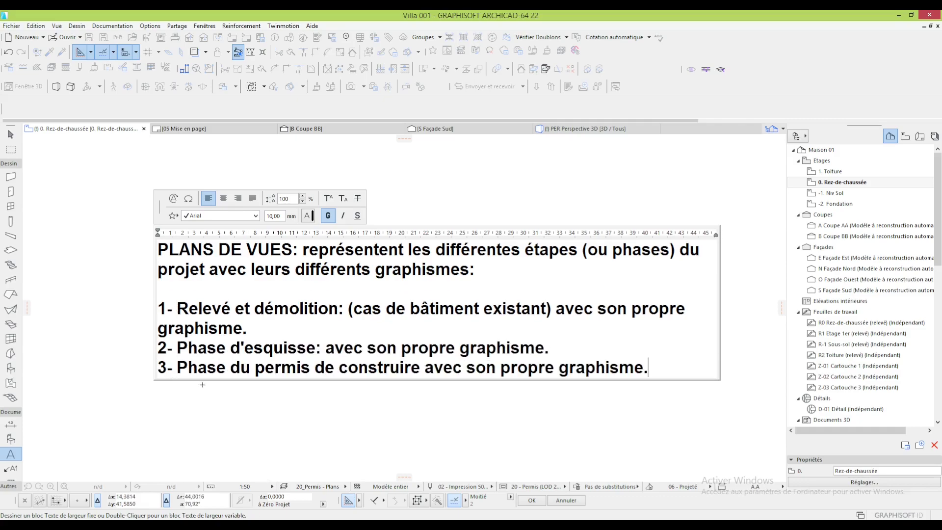
Add "4- Phase d'éxécution: avec son propre graphisme.", "5- Plans de l'electricité: avec son propre graphisme." and "6- Plans de plomberie, climatisation.....etc"
key("Return")
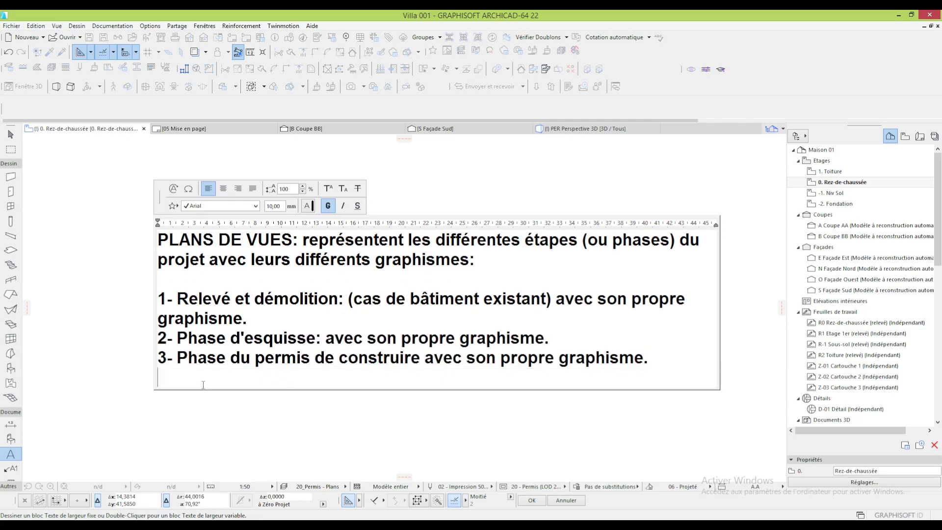
type("4-")
type("Phase d'exécution: avec son propre graphisme.")
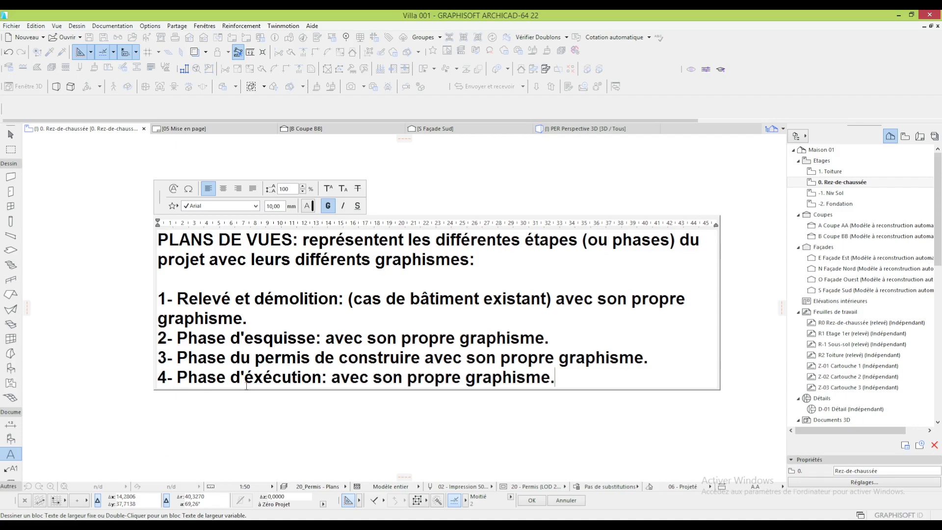
key("Return")
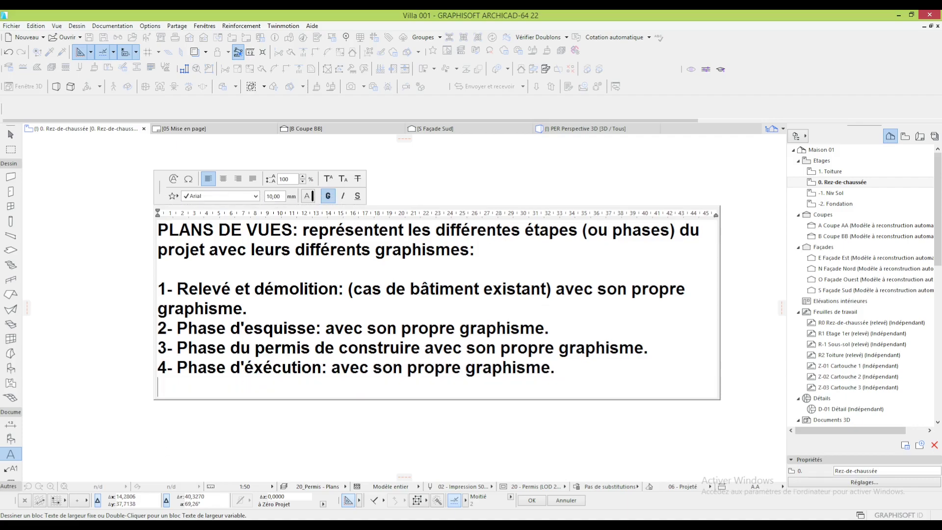
type("Plans de l'electricité: avec son propre graphisme.")
key("Return")
type("6- Plans de plomberie, climatisation.....etc")
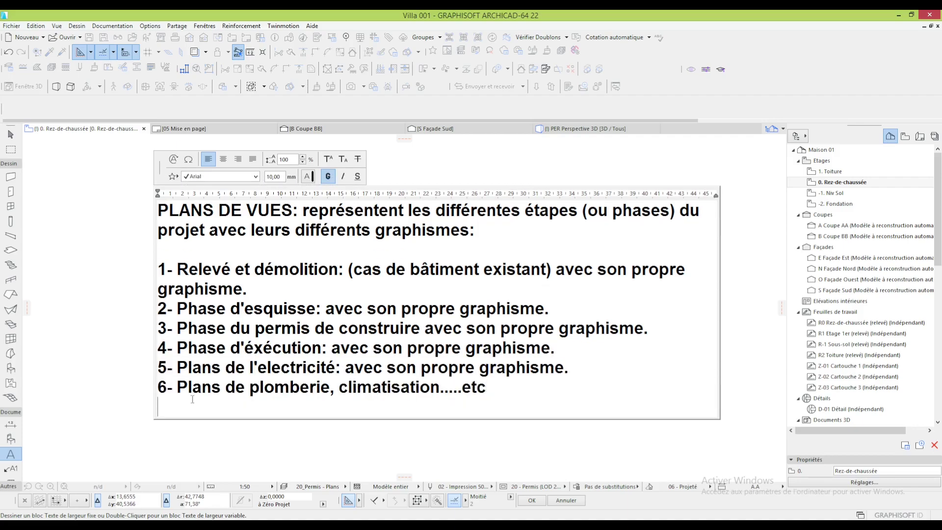
Leave a blank line and write "Ou bien créer des plans de vues pour des éléments spécifiques:"
key("Return")
key("Return")
type("Ou bien créer des")
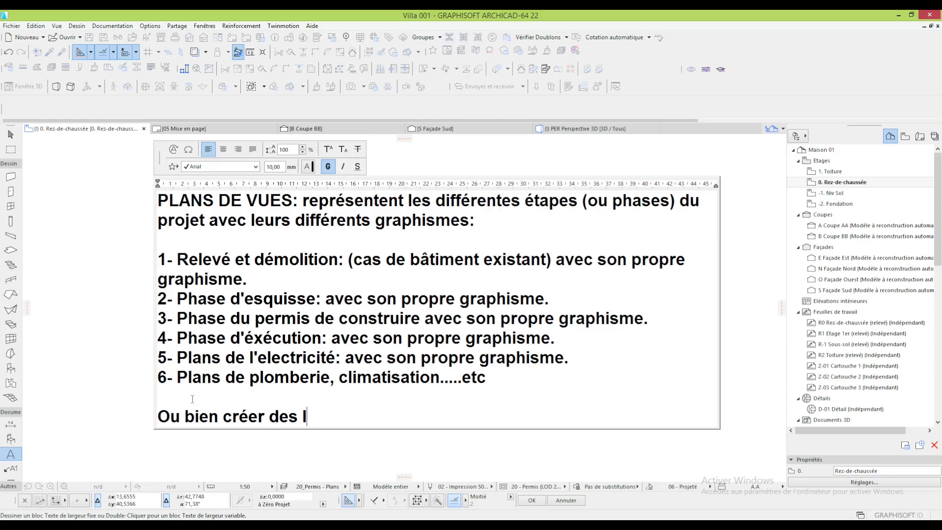
type("ans de vues pour")
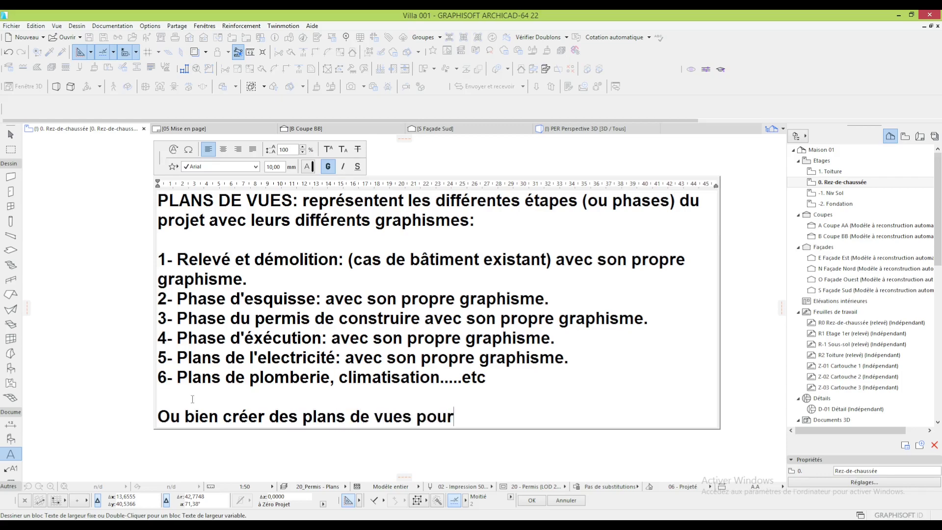
type(" des éléments ")
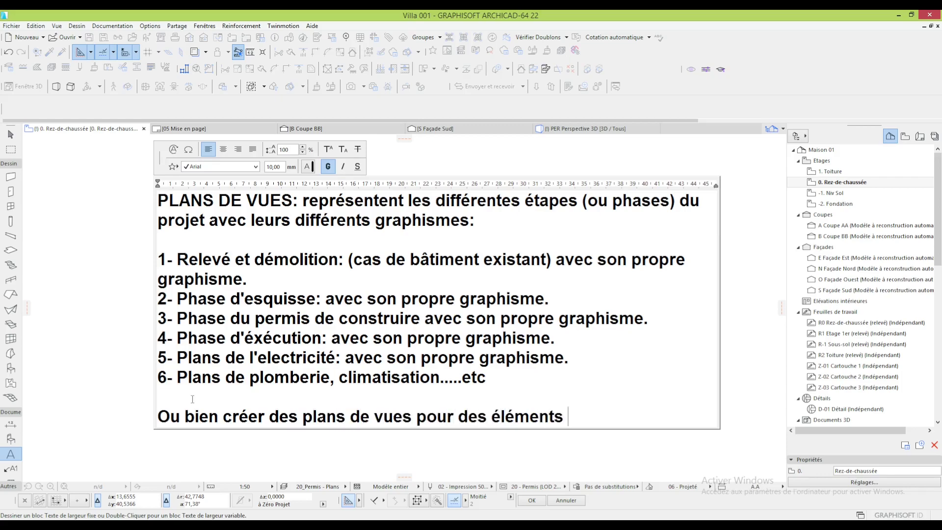
type("spécifiques:")
Add "1- pour des vues 3D", "2- pour des tableaux de quantités (nomenclatures)" and "3- pour des différents types de cartouche selon mise en page...etc"
key("Return")
type("1- pour des vues 3D")
key("Return")
type("2-pour des tableaux de quantités (nomenclatures)")
key("Return")
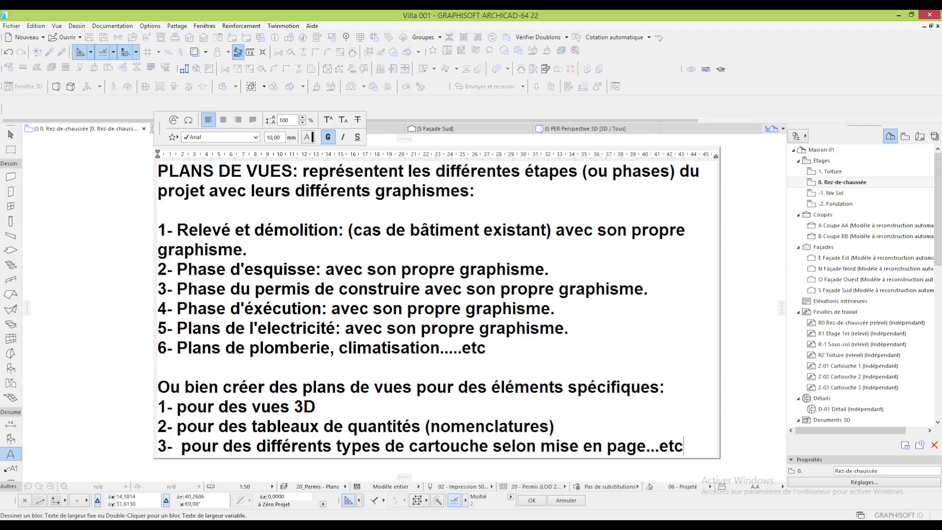
key("BackSpace")
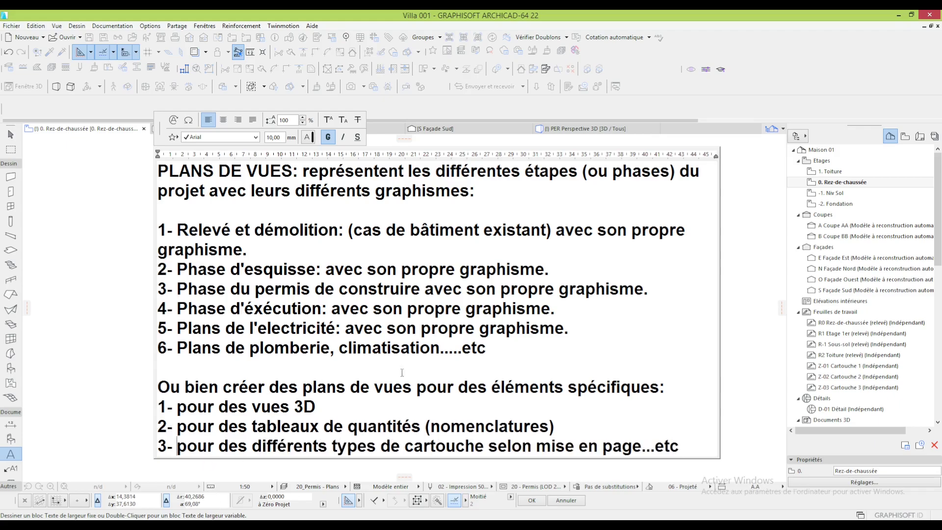
left_click(683, 313)
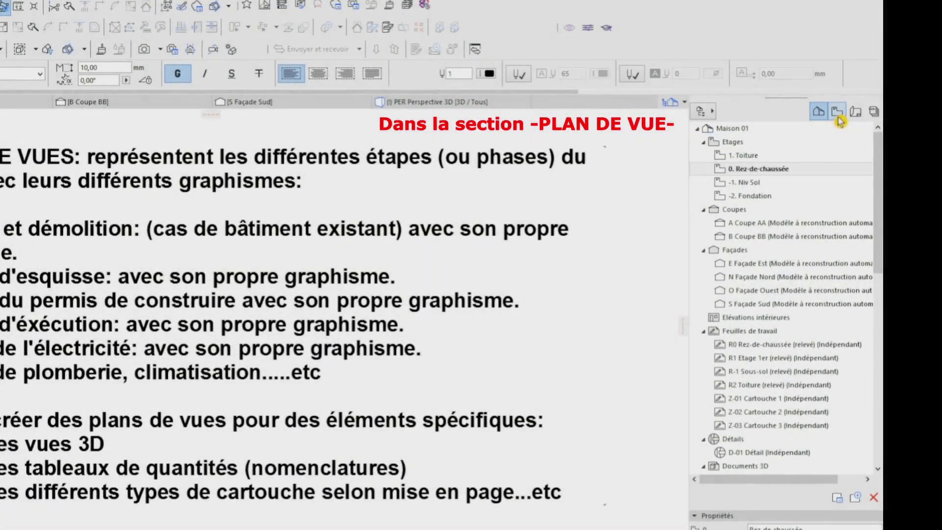
Create a new folder named ESQUISSE directly under Maison 01 in the project's view map
left_click(849, 117)
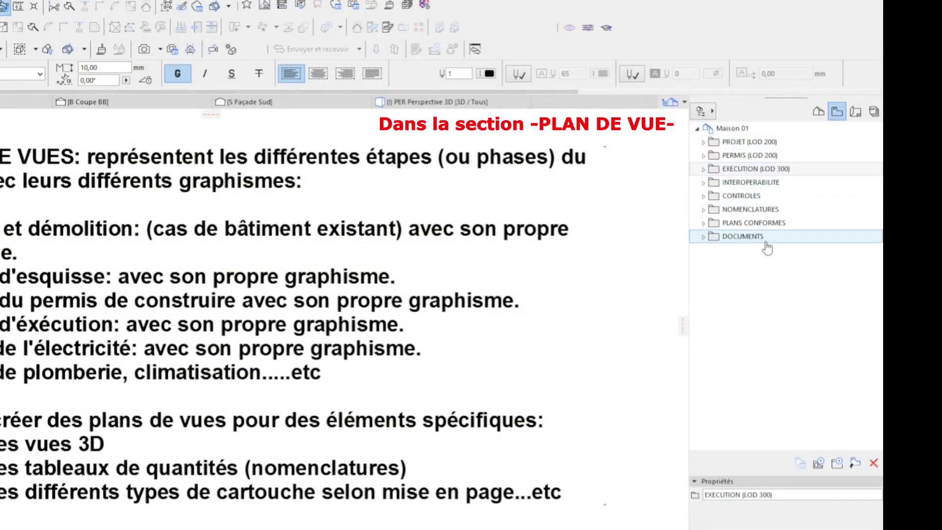
left_click(724, 129)
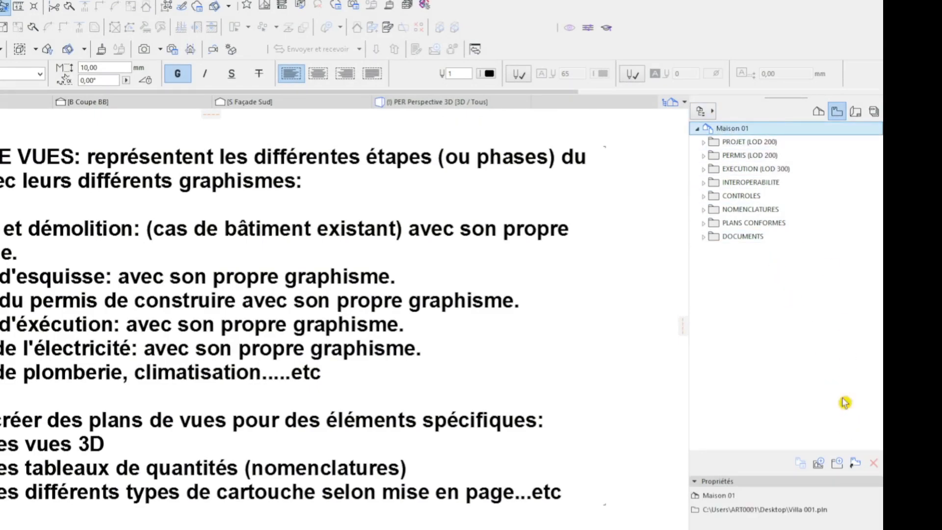
left_click(838, 463)
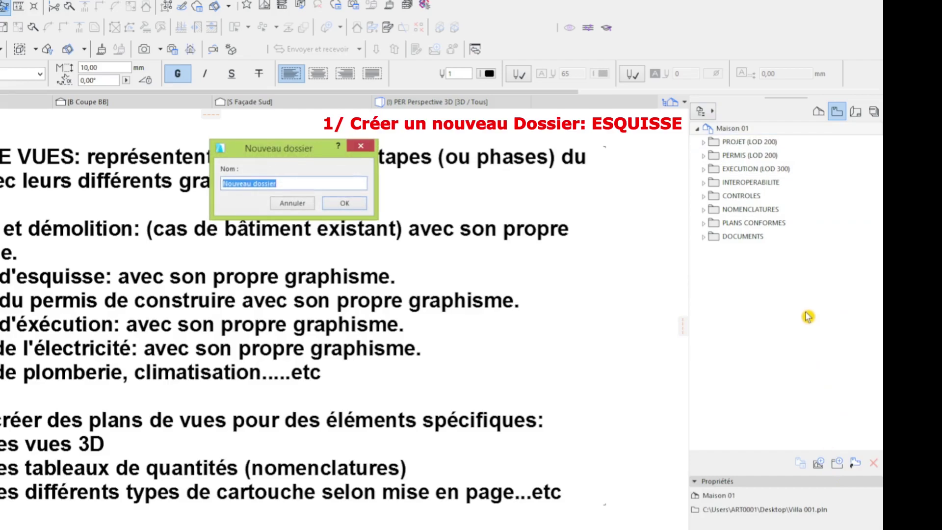
type("ESQUISSE")
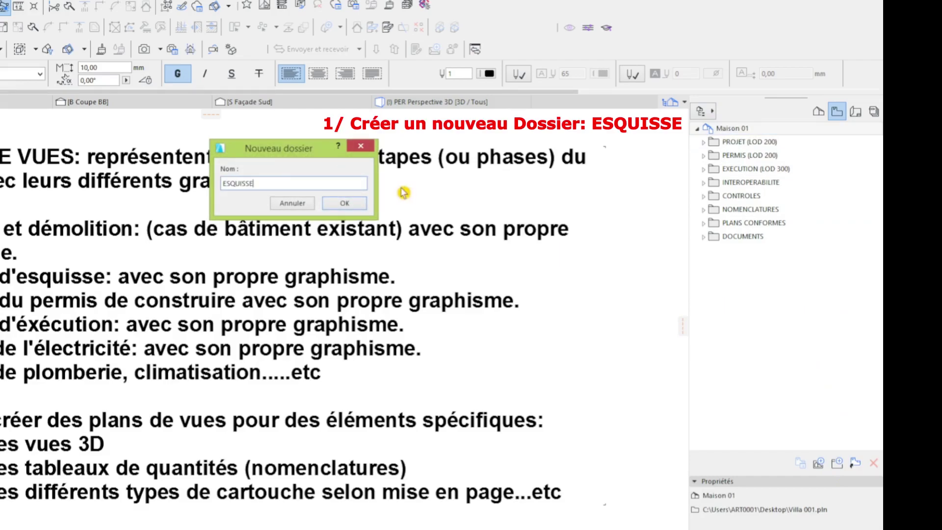
left_click(351, 203)
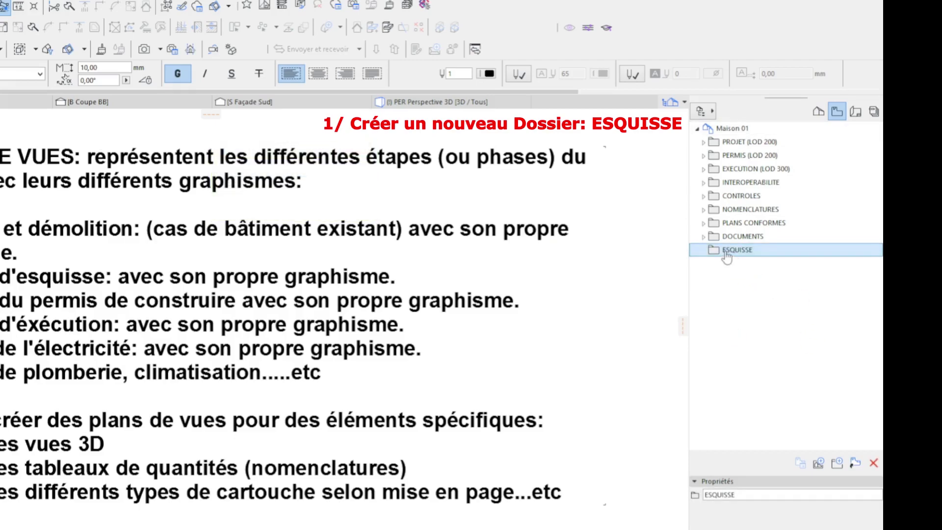
Set up a clone of the Etages folder in ESQUISSE with layer combination 00_Calques du projet, scale 1:50 and structure display Sans finition
left_click(854, 464)
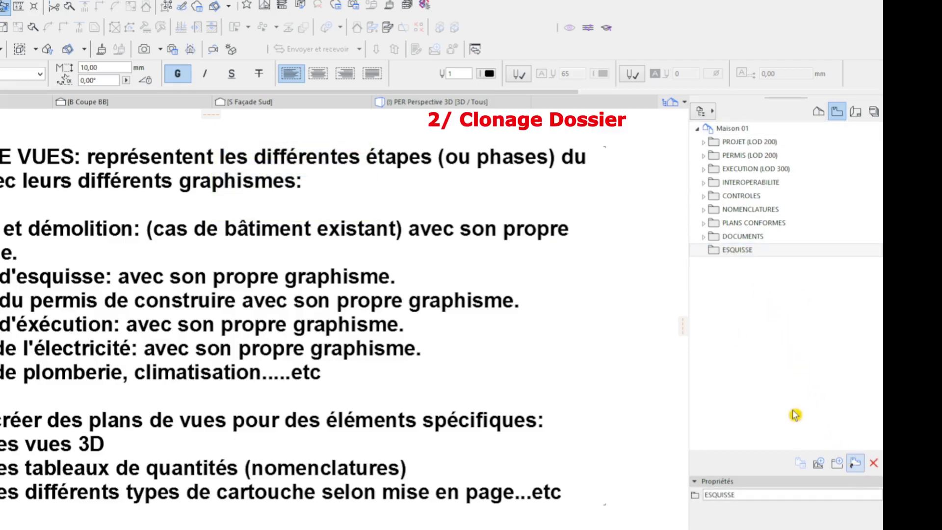
left_click(218, 73)
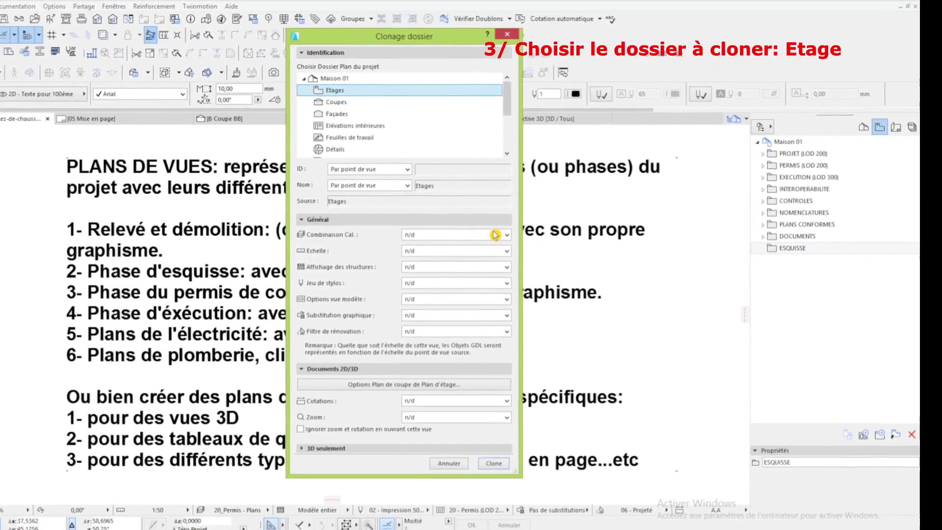
left_click(398, 234)
left_click(523, 253)
left_click(523, 250)
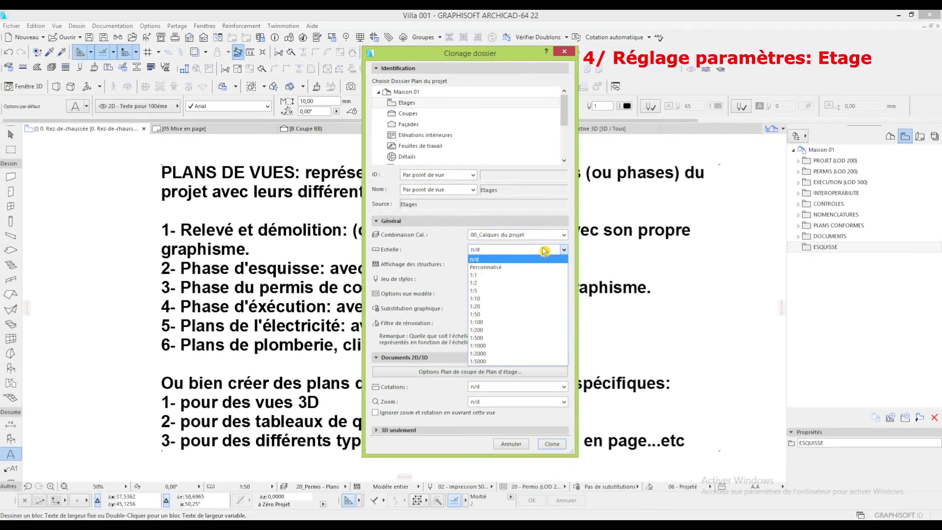
left_click(515, 319)
left_click(521, 265)
left_click(518, 293)
Set the clone's pen set to 02 - Impression 50ème, model view options to 10 - Projet (LOD 200) and graphic override to 04 - Sans couche...omposites (noir)
left_click(518, 279)
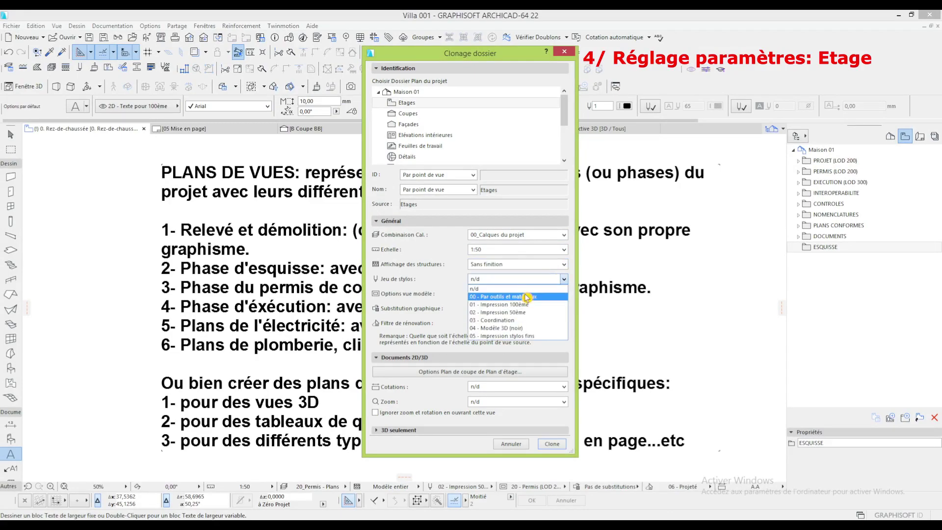
left_click(533, 312)
left_click(530, 294)
left_click(529, 318)
left_click(525, 308)
left_click(525, 365)
Set the renovation filter to 06 - Projeté, dimensions to A.A and zoom to Zoom actuel, and create the cloned Etages folder
left_click(545, 323)
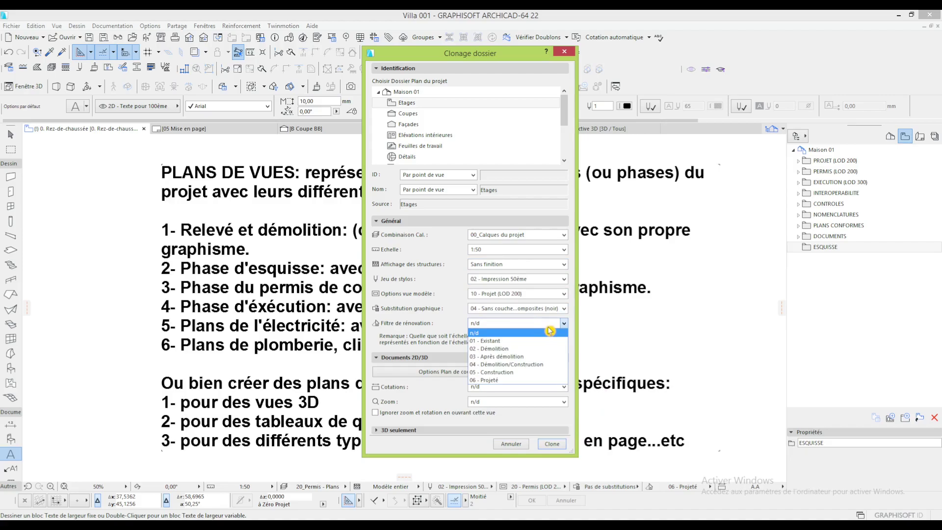
left_click(540, 383)
left_click(531, 386)
left_click(531, 405)
left_click(528, 401)
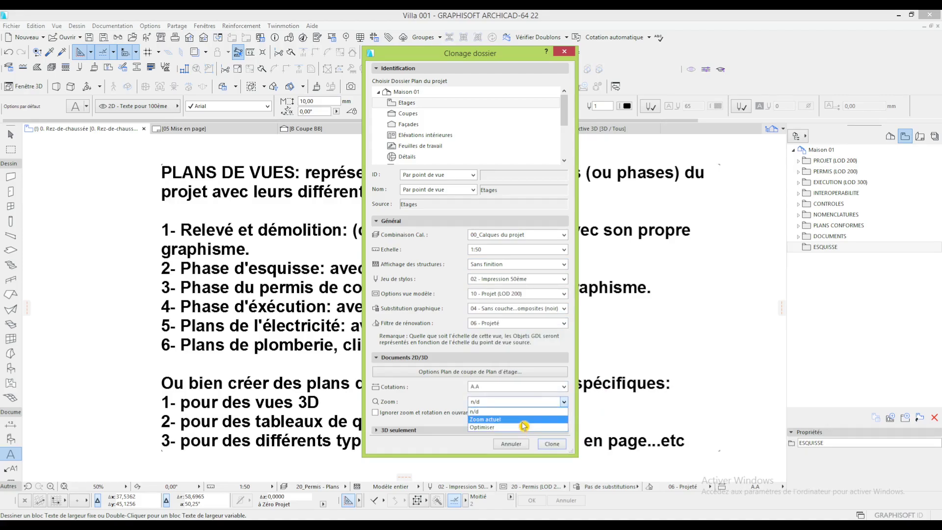
left_click(523, 421)
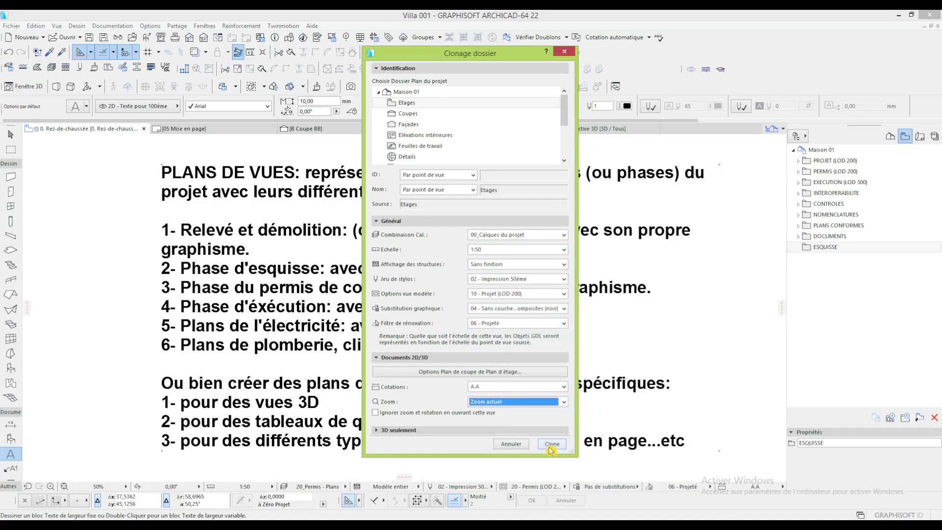
left_click(551, 444)
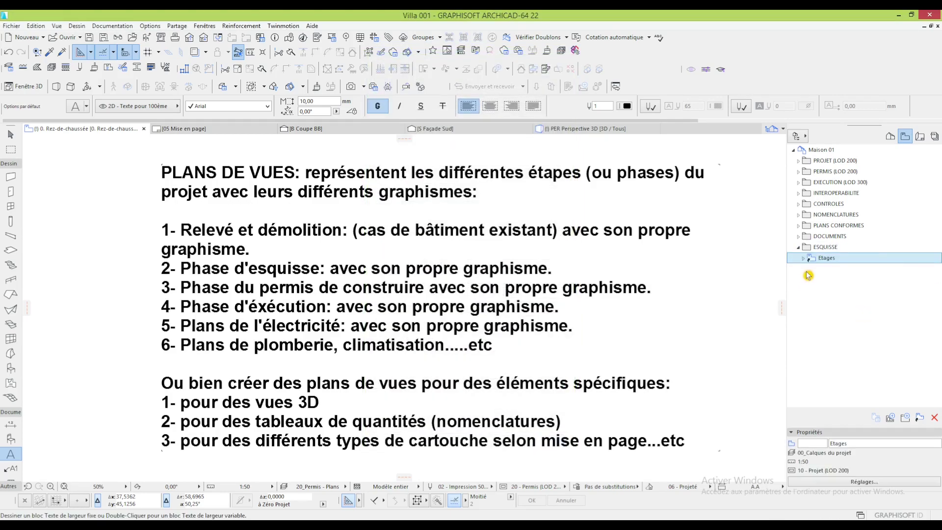
Expand the cloned Etages folder and open its 0. Rez-de-chaussée view
left_click(803, 258)
left_click(851, 279)
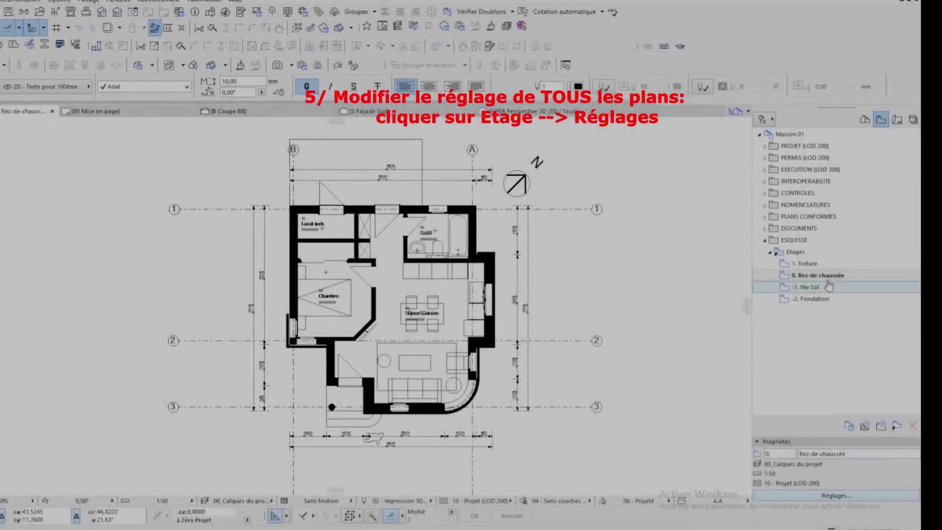
Set the cloned Etages folder's zoom to Zoom actuel and renovation filter to 01 - Existant, and reopen the 0. Rez-de-chaussée view
left_click(795, 252)
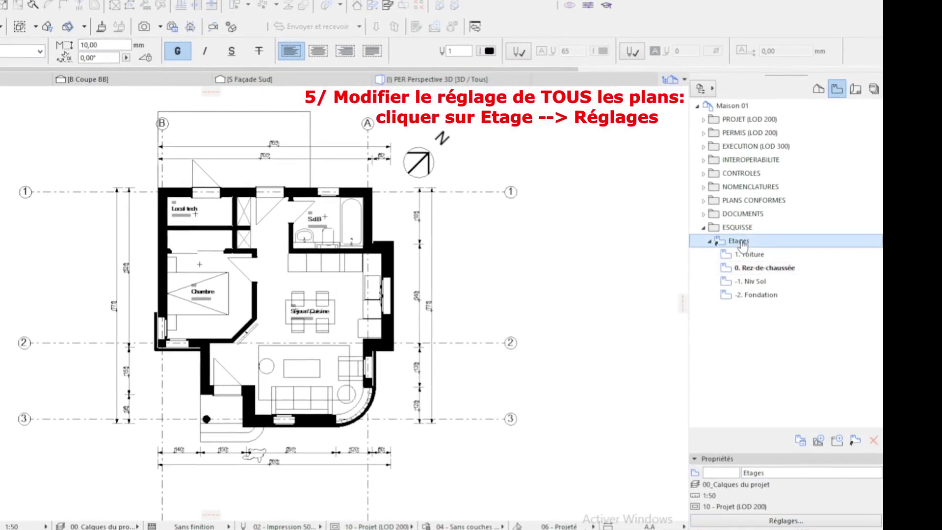
left_click(821, 519)
left_click(370, 356)
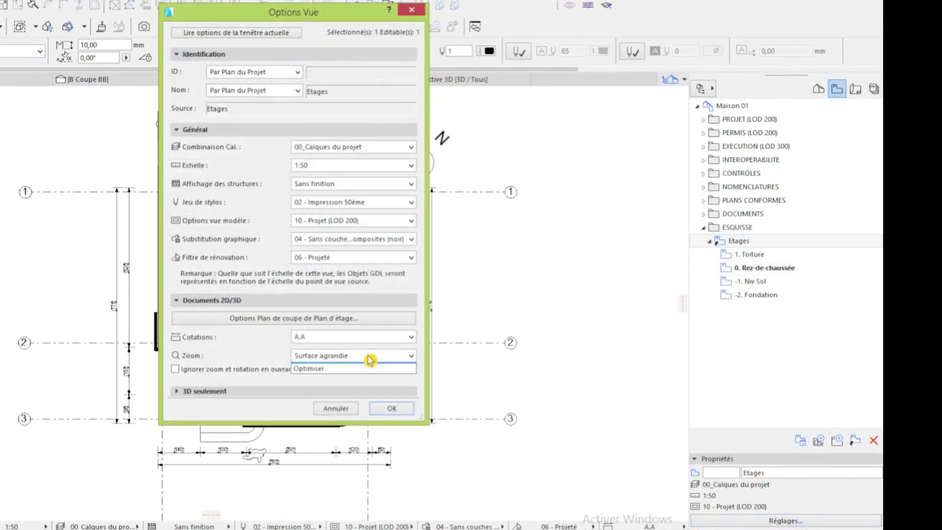
left_click(371, 369)
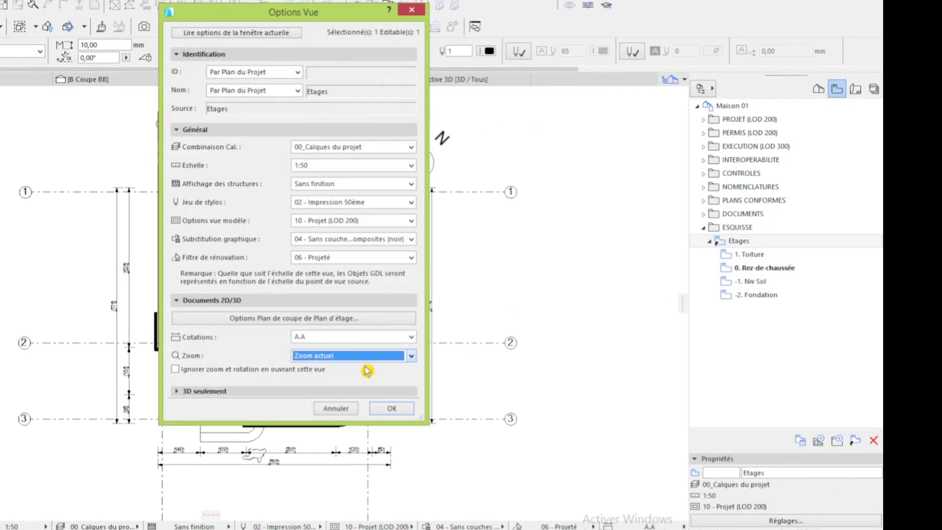
left_click(380, 255)
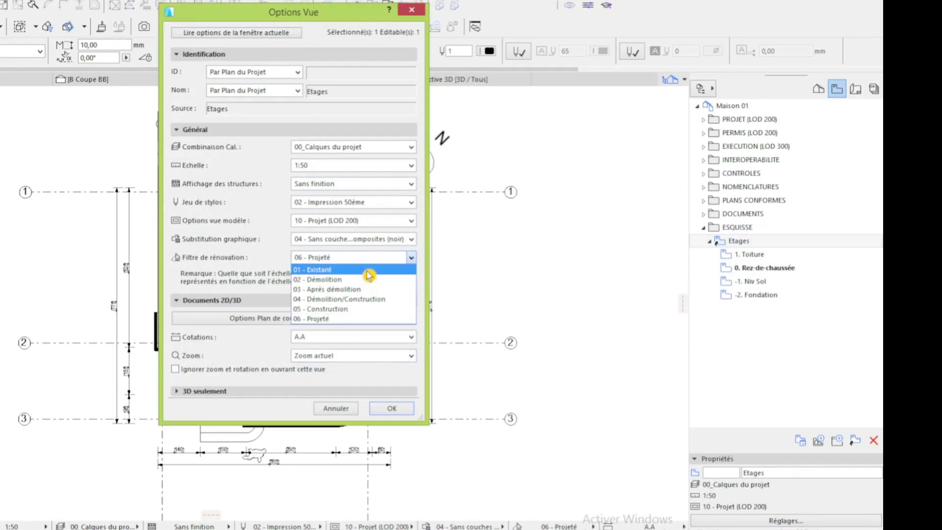
left_click(368, 270)
left_click(391, 408)
left_click(762, 268)
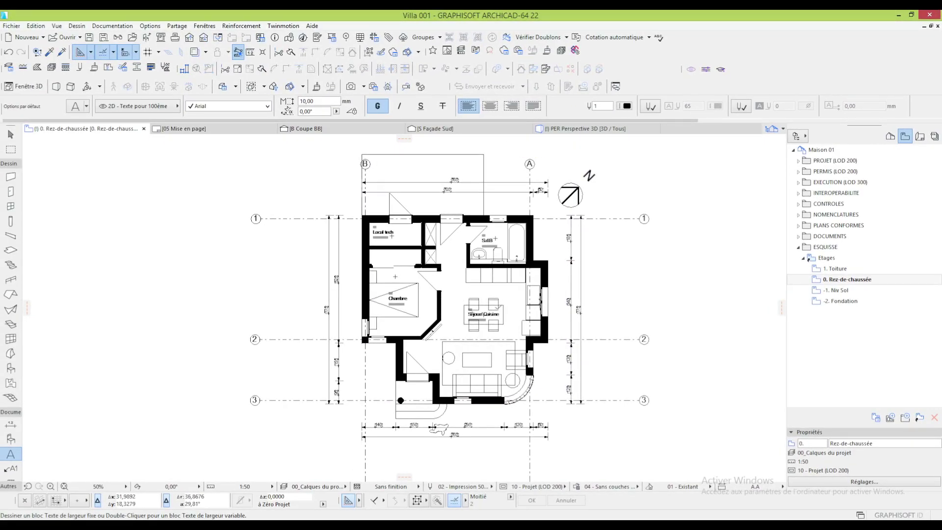
Start cloning a folder into ESQUISSE with Coupes as the source from the project map
scroll(497, 310, "up", 1)
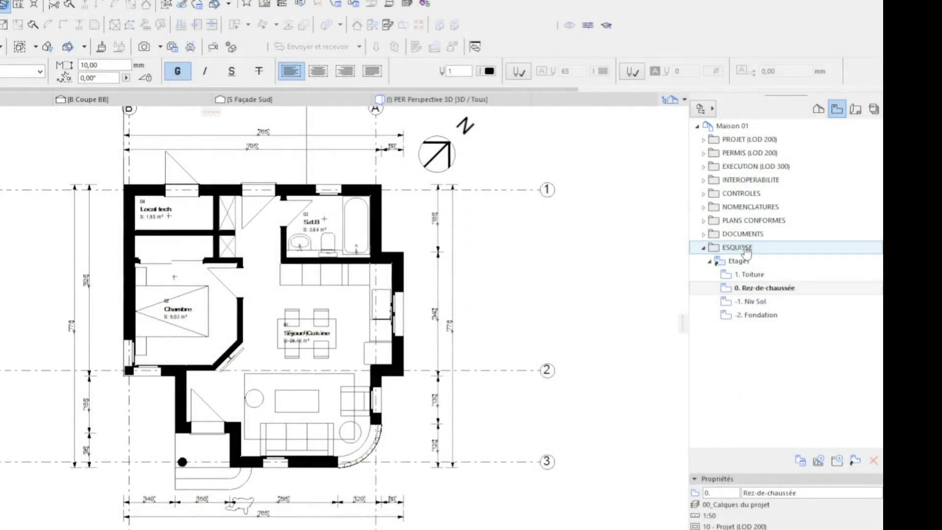
left_click(761, 247)
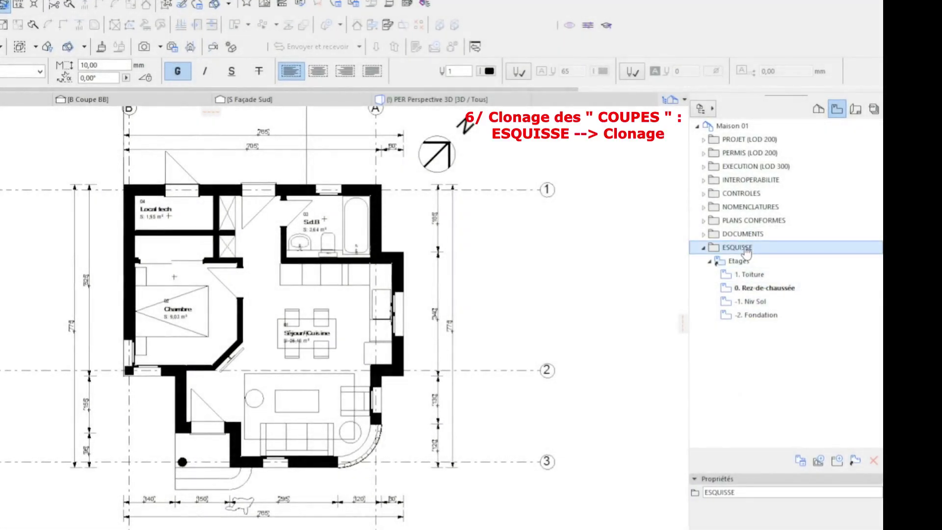
left_click(855, 462)
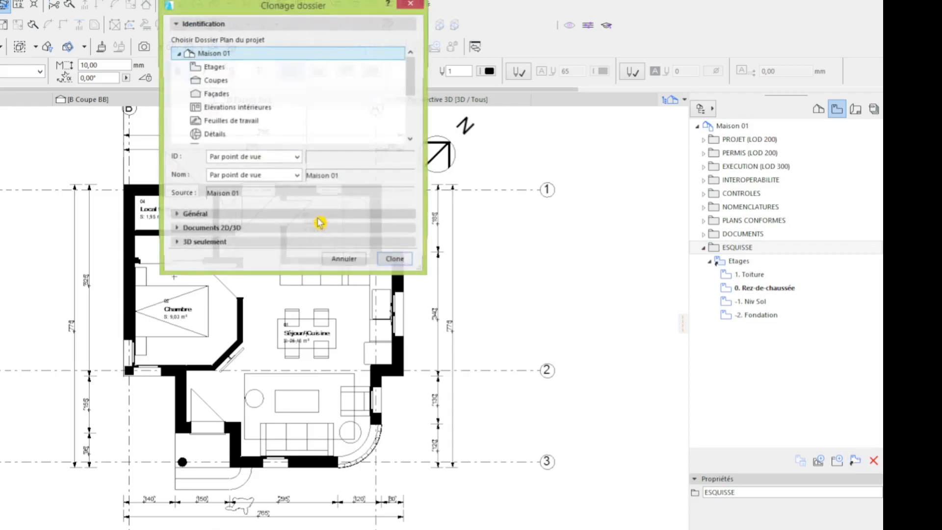
left_click(220, 81)
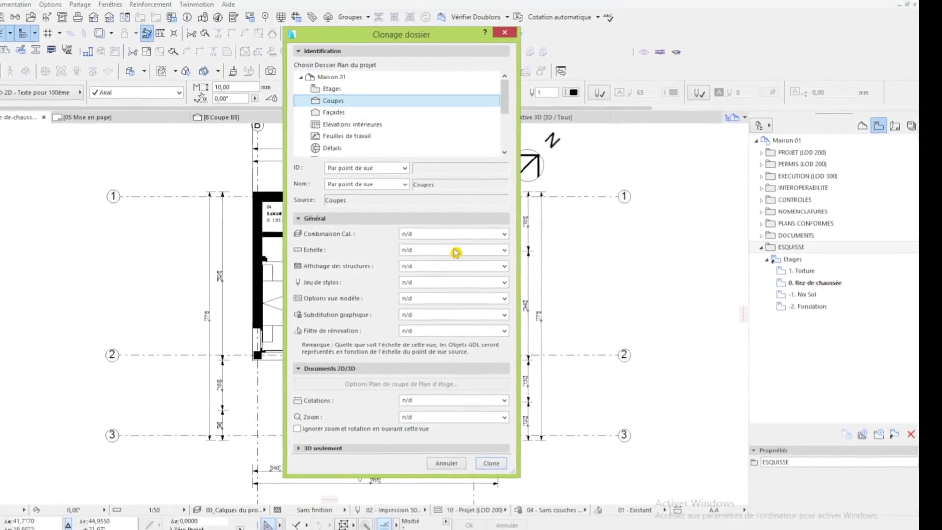
Set the Coupes clone's layer combination to 00_Calques du projet, scale to 1:50, structure display to Sans finition and pen set to 02 - Impression 50ème
left_click(359, 232)
left_click(362, 256)
left_click(522, 251)
left_click(525, 306)
left_click(534, 266)
left_click(535, 290)
left_click(534, 279)
left_click(534, 313)
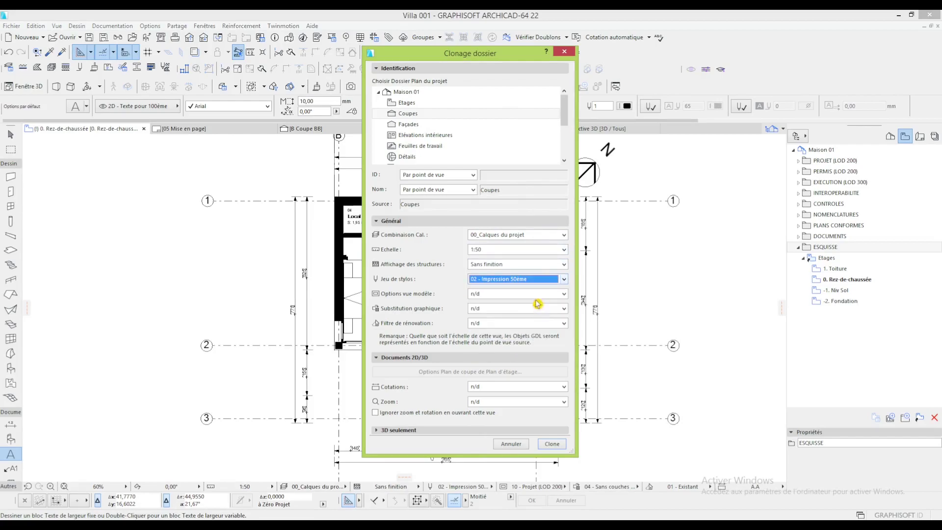
Set the Coupes clone's model view options to 10 - Projet (LOD 200), graphic override to 04 - Sans couche...omposites (noir) and renovation filter to 01 - Existant
left_click(535, 294)
left_click(536, 327)
left_click(536, 308)
left_click(569, 366)
left_click(533, 324)
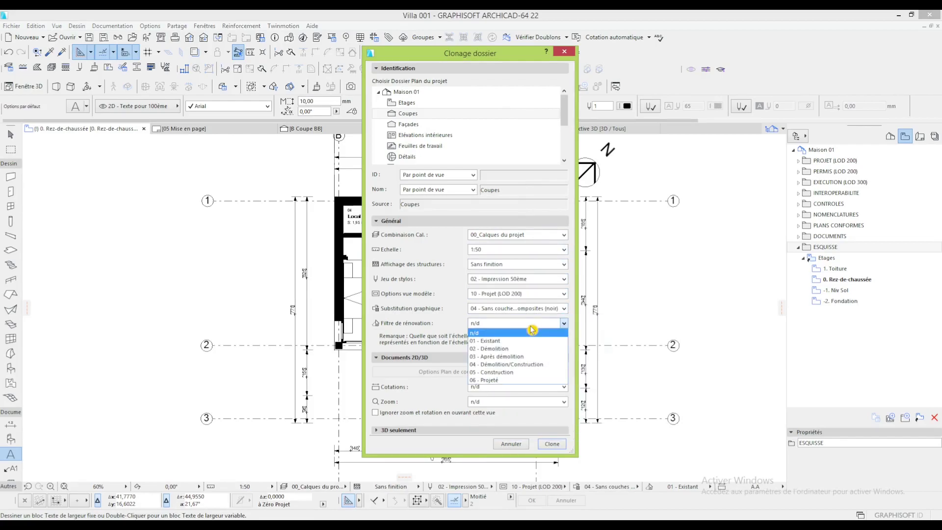
left_click(534, 341)
Create the Coupes clone with dimensions A.A and zoom Zoom actuel, and open its B Coupe BB view
left_click(531, 389)
left_click(529, 403)
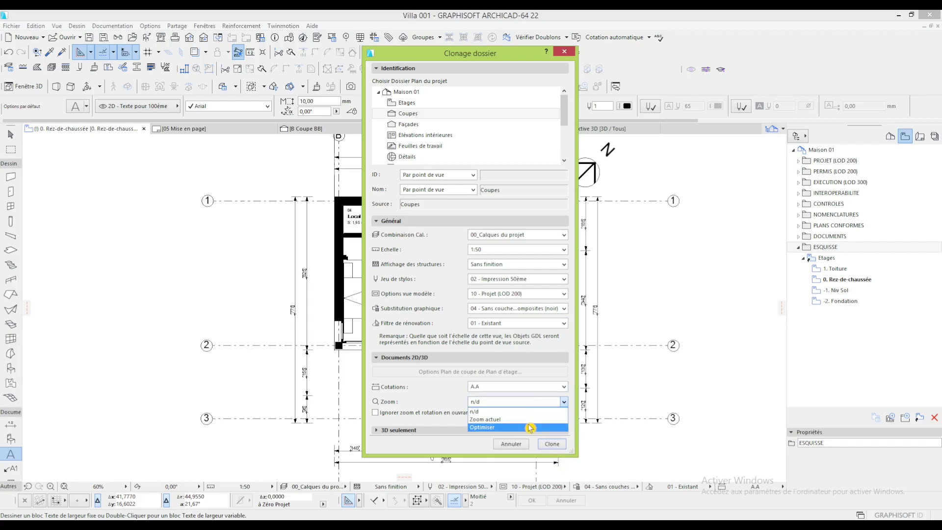
left_click(516, 421)
left_click(552, 443)
left_click(798, 312)
double_click(839, 334)
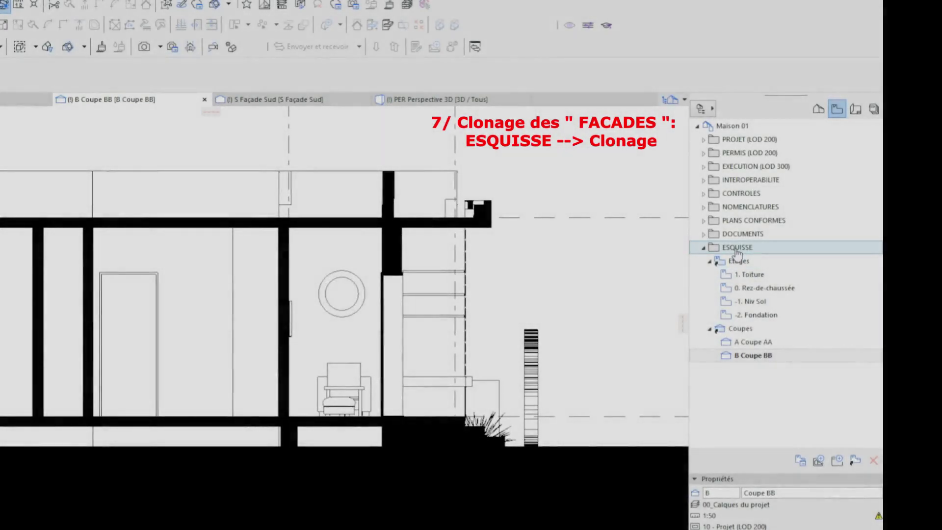
Start cloning another folder into ESQUISSE with Façades as the source from the project map
left_click(738, 248)
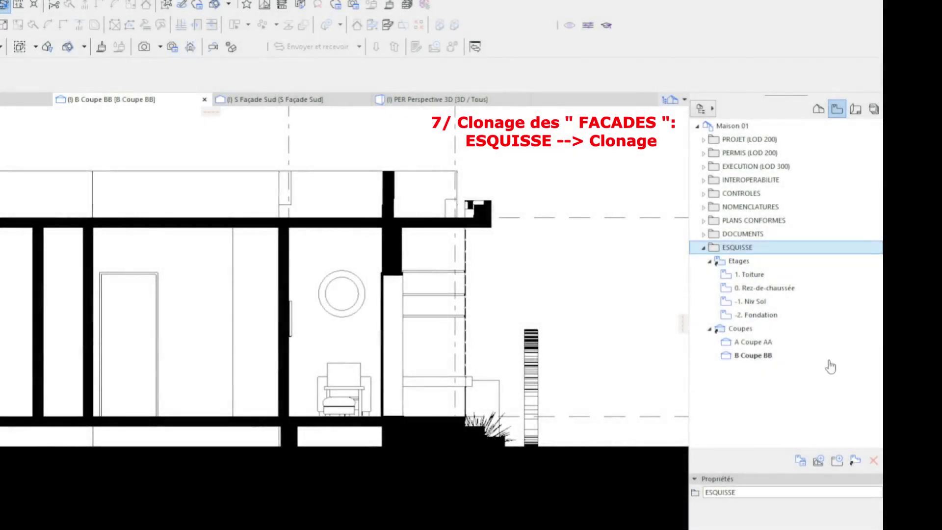
left_click(854, 459)
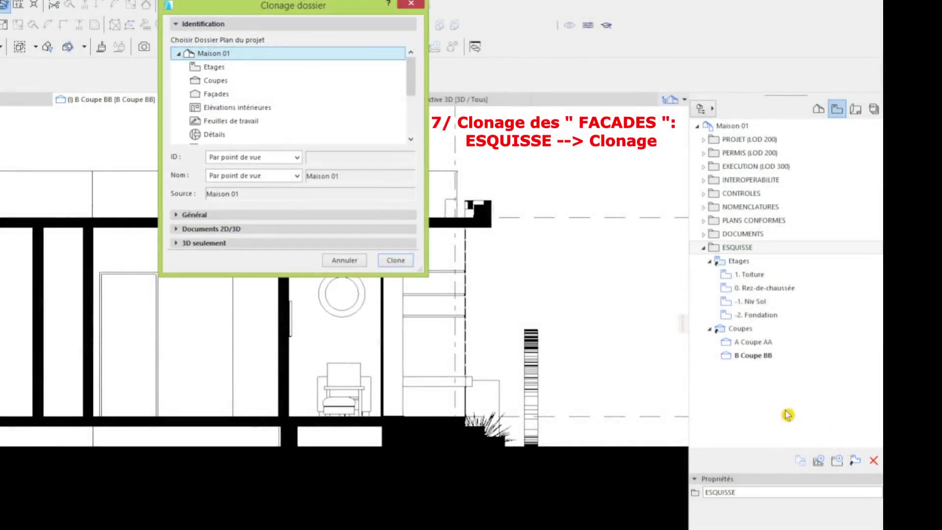
left_click(212, 81)
left_click(211, 94)
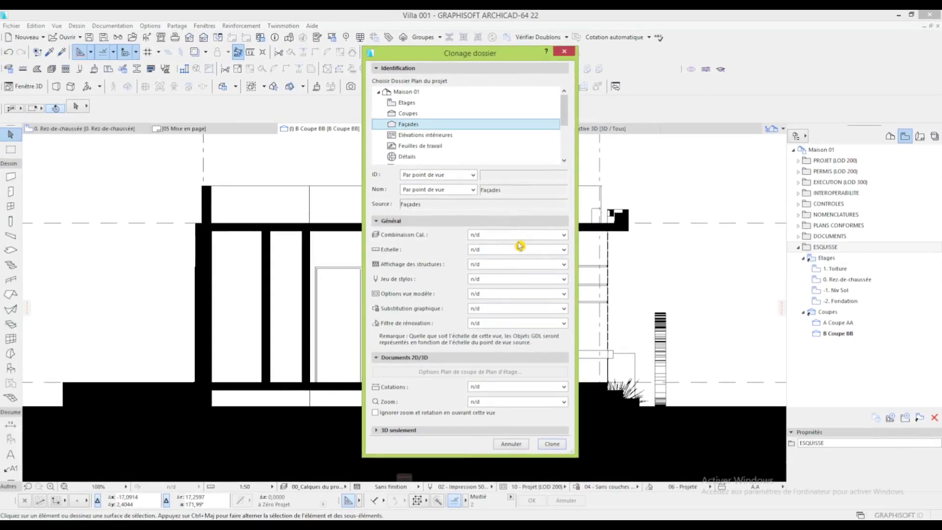
Set the Façades clone's layer combination to 00_Calques du projet, scale to 1:50, structure display to Modèle entier and pen set to 02 - Impression 50ème
left_click(352, 232)
left_click(530, 253)
left_click(532, 249)
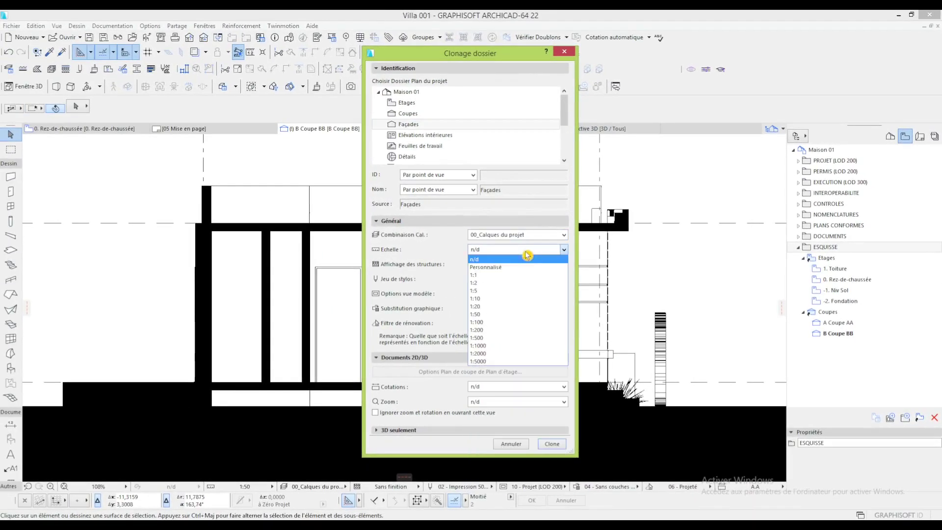
left_click(532, 318)
left_click(532, 264)
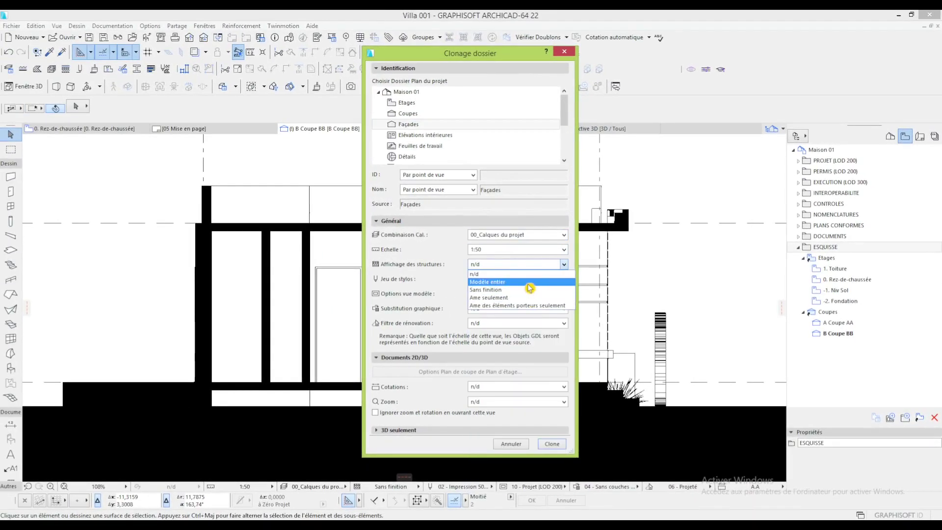
left_click(532, 281)
left_click(532, 279)
left_click(532, 313)
Set the Façades clone's model view options to 10 - Projet (LOD 200), renovation filter to 01 - Existant and graphic override to Pas de substitutions
left_click(532, 294)
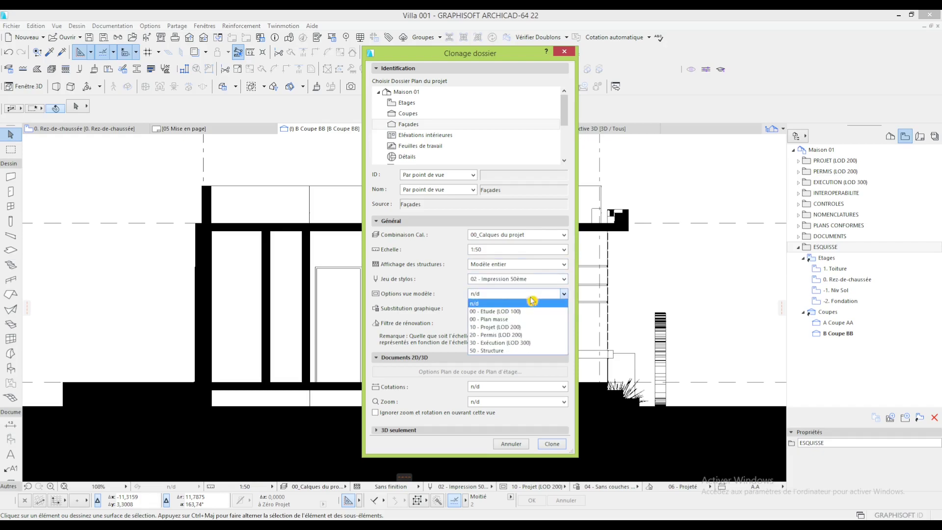
left_click(532, 327)
left_click(532, 310)
left_click(532, 365)
left_click(563, 323)
left_click(489, 341)
left_click(532, 308)
left_click(496, 319)
Create the Façades clone with dimensions A.A and zoom Optimiser, and open its S Façade Sud view
left_click(525, 387)
left_click(518, 404)
left_click(518, 402)
left_click(516, 426)
left_click(553, 444)
left_click(803, 345)
double_click(839, 387)
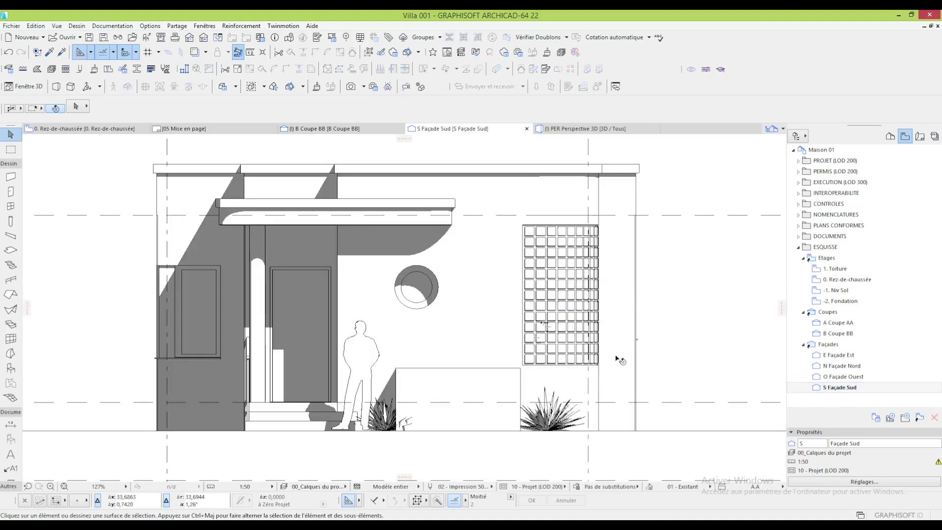
Collapse the ESQUISSE folder, rename it as 01 ESQUISSE and move it directly below PROJET (LOD 200)
left_click(799, 248)
left_click(805, 265)
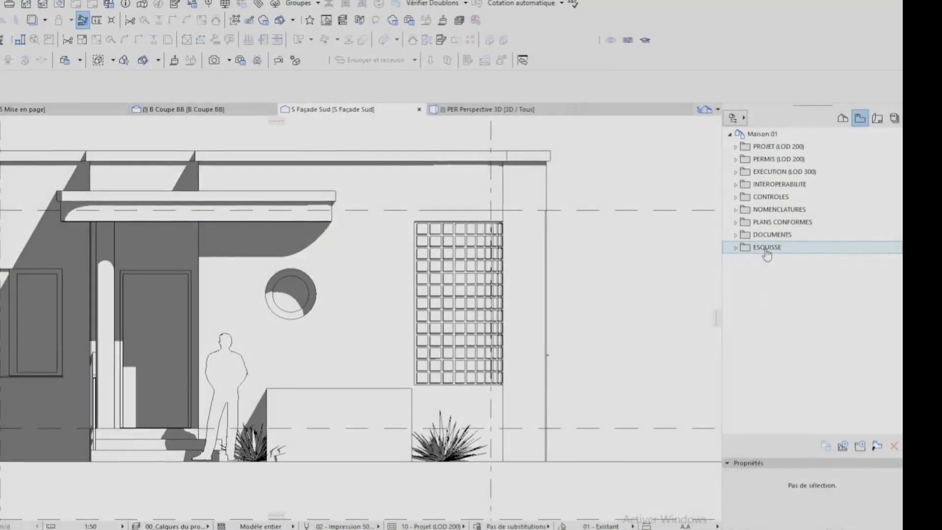
left_click(788, 249)
left_click(755, 471)
left_click(749, 509)
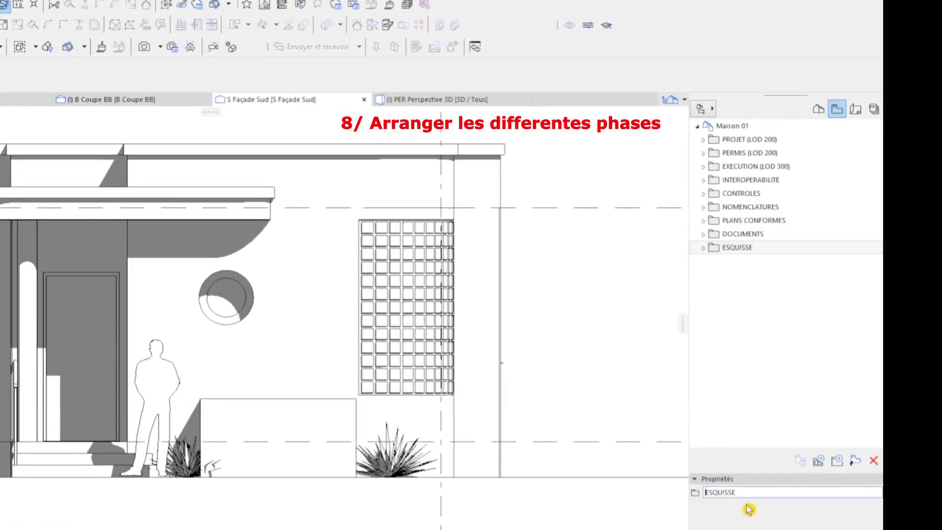
type("01")
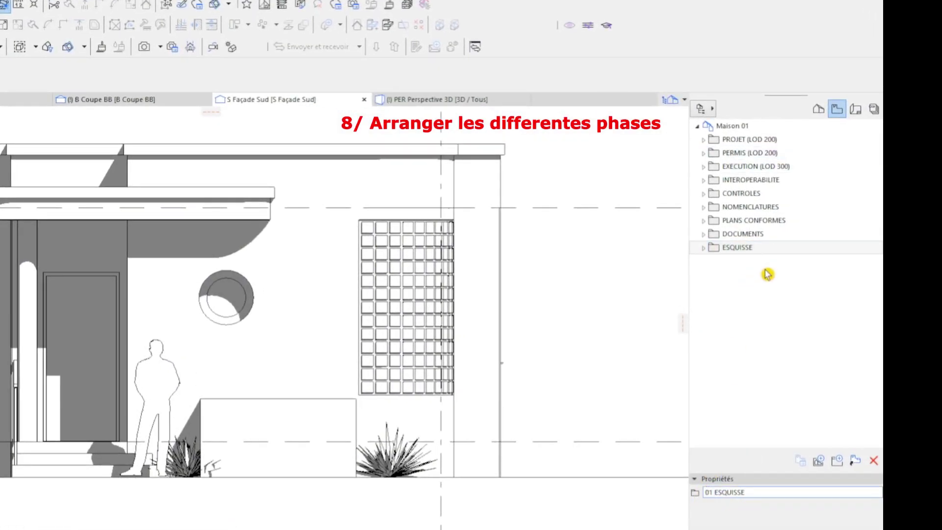
key("Return")
left_click_drag(727, 254, 739, 147)
Rename the PROJET folder as 00 PROJET (LOD 200) and the PERMIS folder as 02 PERMIS (LOD 200)
left_click(761, 519)
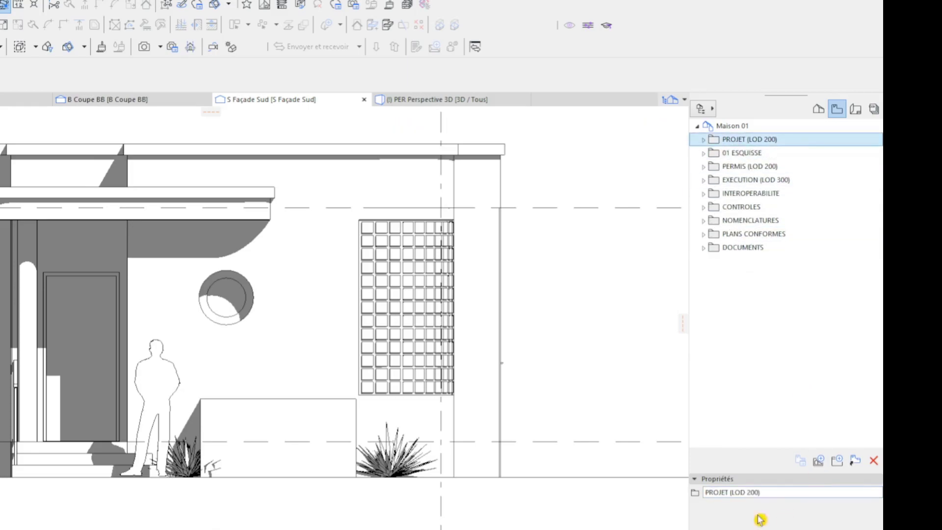
left_click(707, 493)
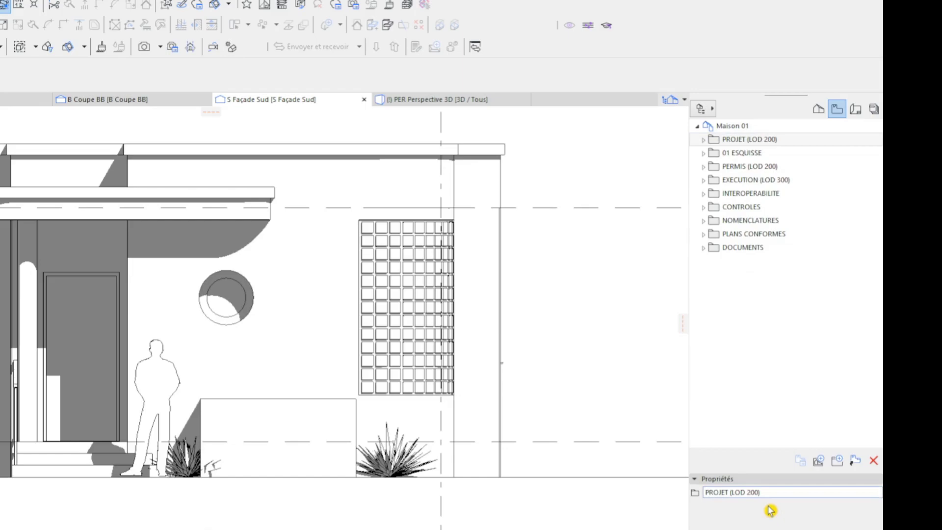
left_click(766, 267)
left_click(737, 166)
left_click(701, 492)
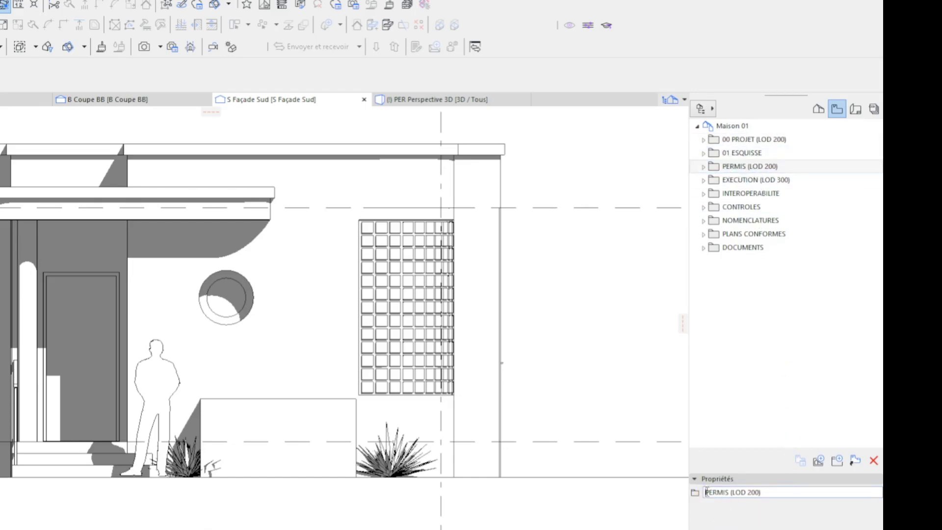
Rename the EXECUTION folder as 03 EXECUTION (LOD 300)
left_click(753, 181)
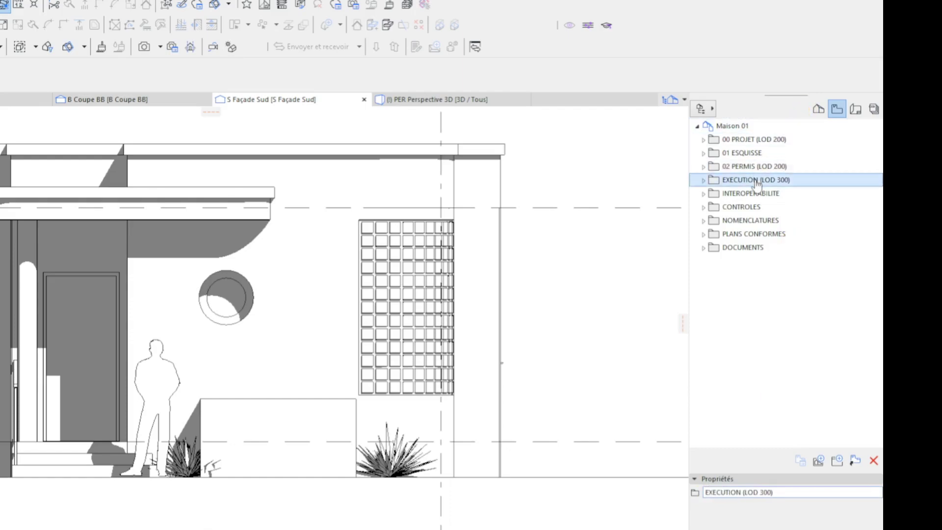
left_click(705, 493)
type("03")
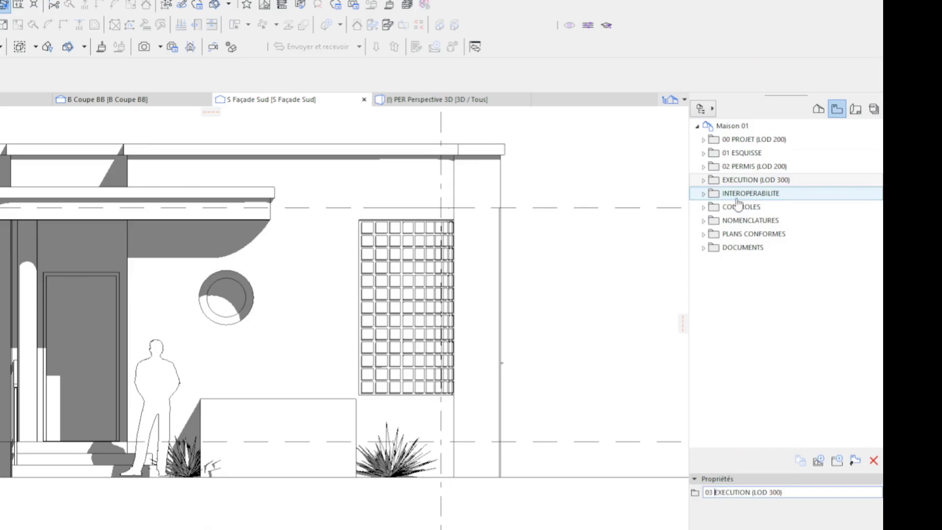
left_click(739, 194)
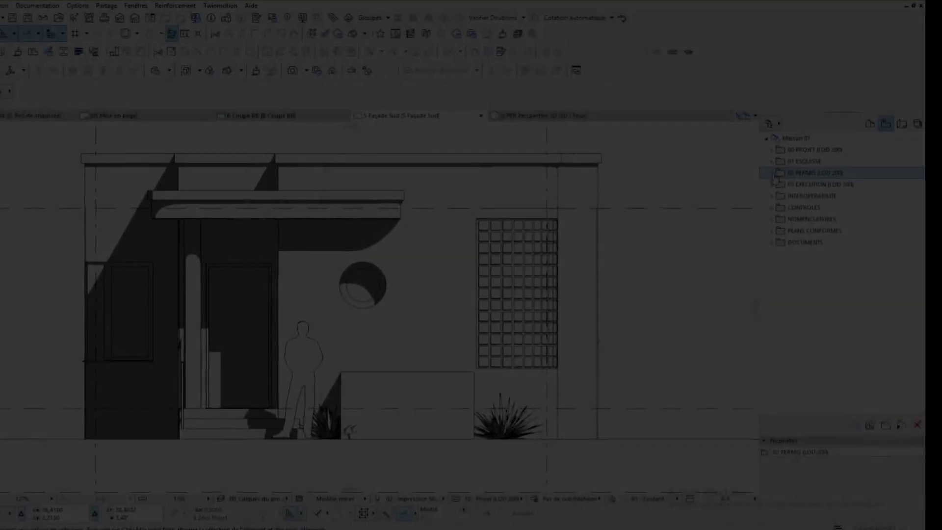
Expand the 02 PERMIS (LOD 200) folder and collapse its PER Etages, PER Coupes and PER Façades subfolders
left_click(837, 183)
left_click(798, 182)
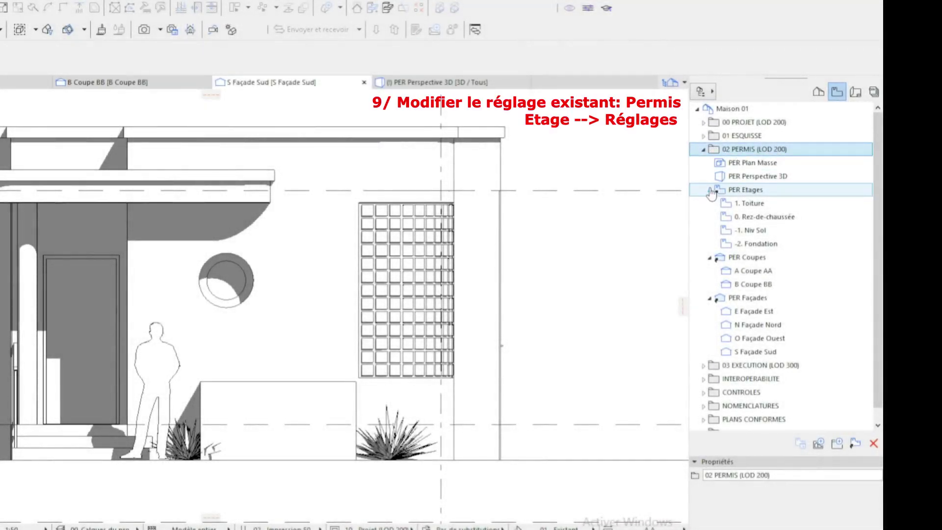
left_click(709, 190)
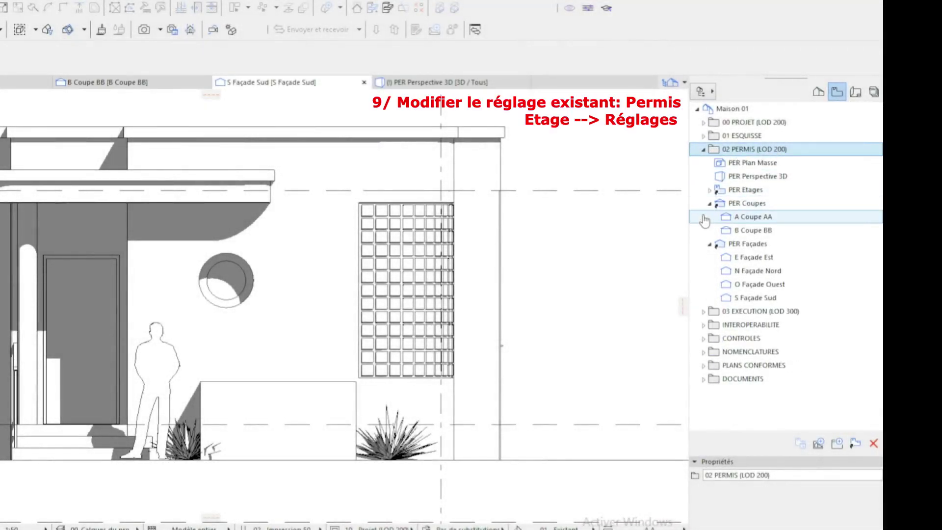
left_click(710, 204)
left_click(709, 216)
Review the PER Etages view settings for layer combination, scale, graphic override and zoom, accept them and expand the folder
left_click(739, 192)
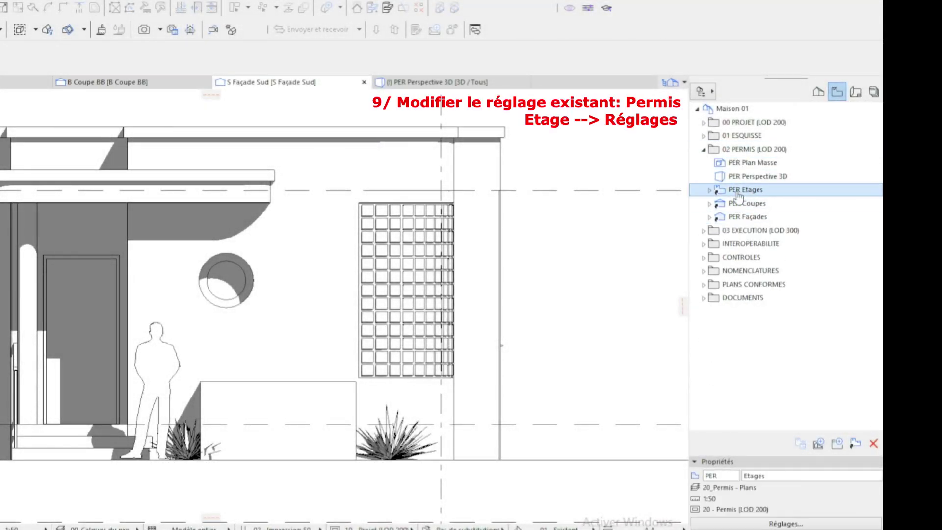
left_click(784, 525)
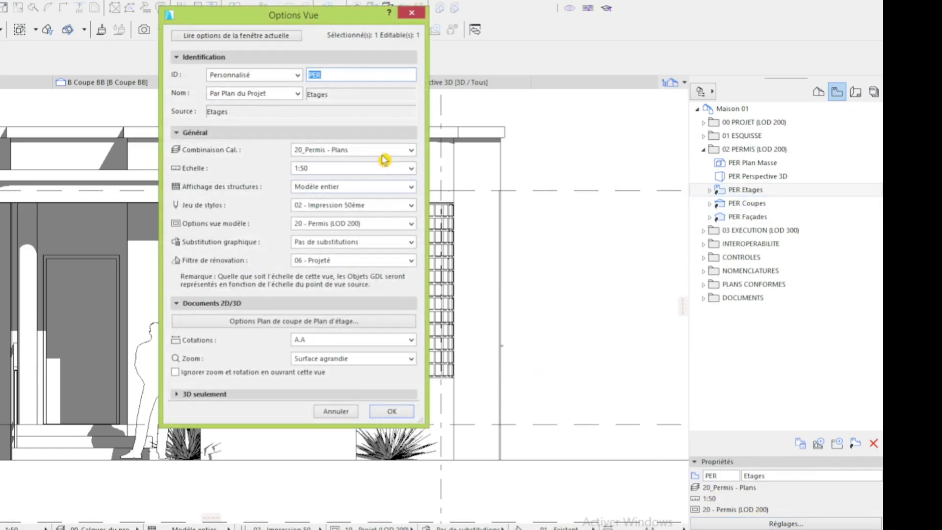
left_click(388, 156)
left_click(386, 152)
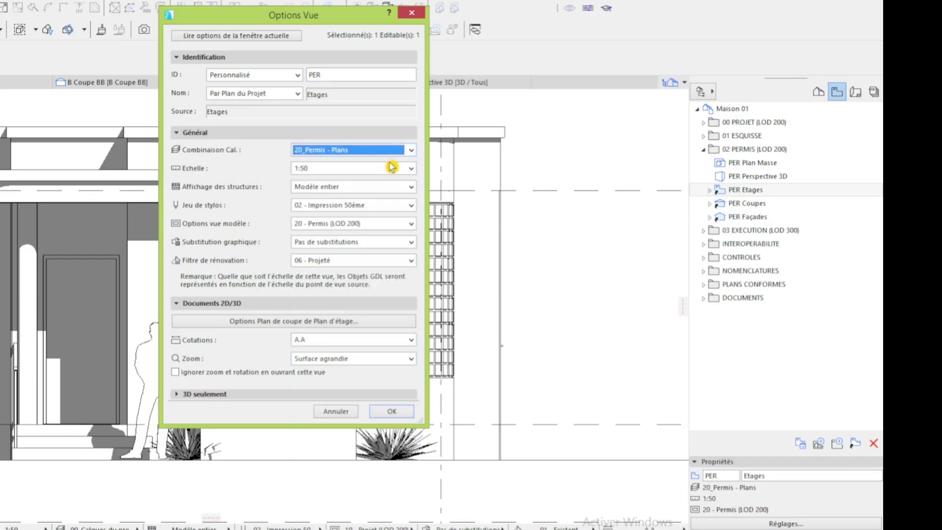
left_click(388, 171)
left_click(387, 170)
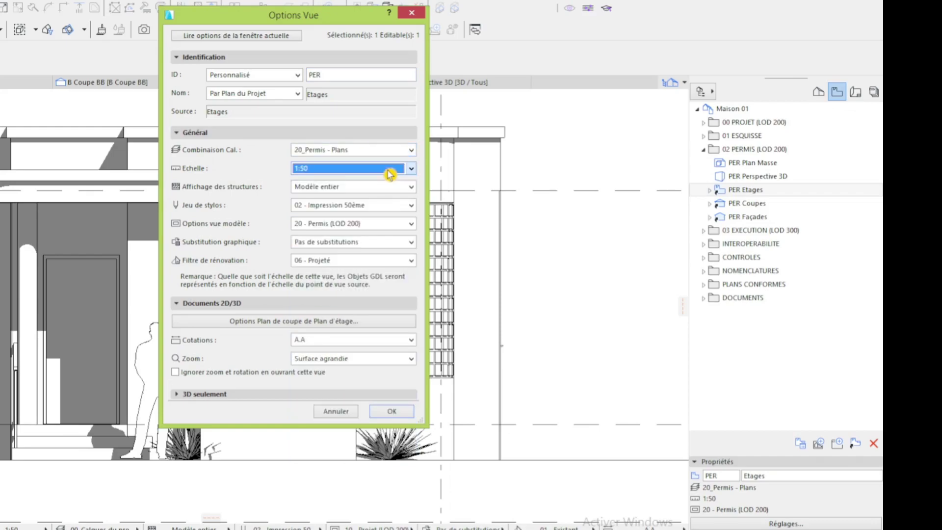
left_click(340, 247)
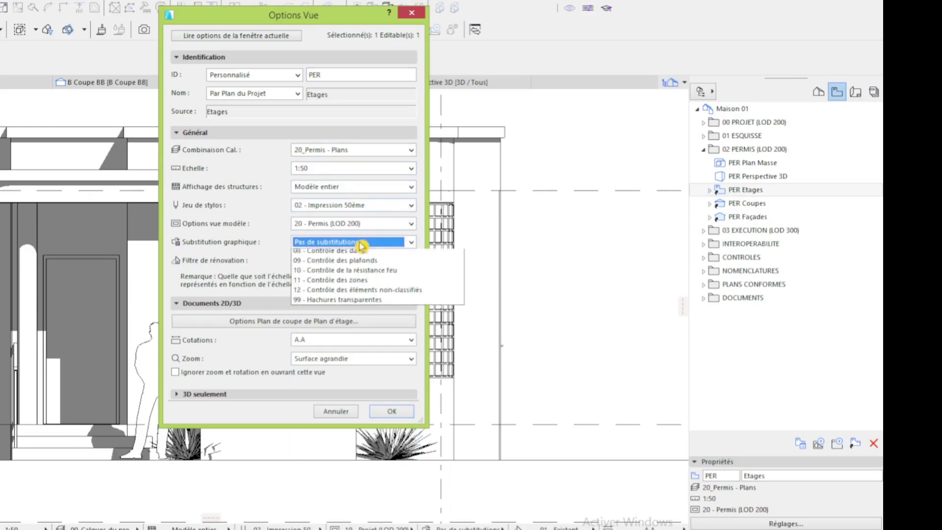
left_click(362, 241)
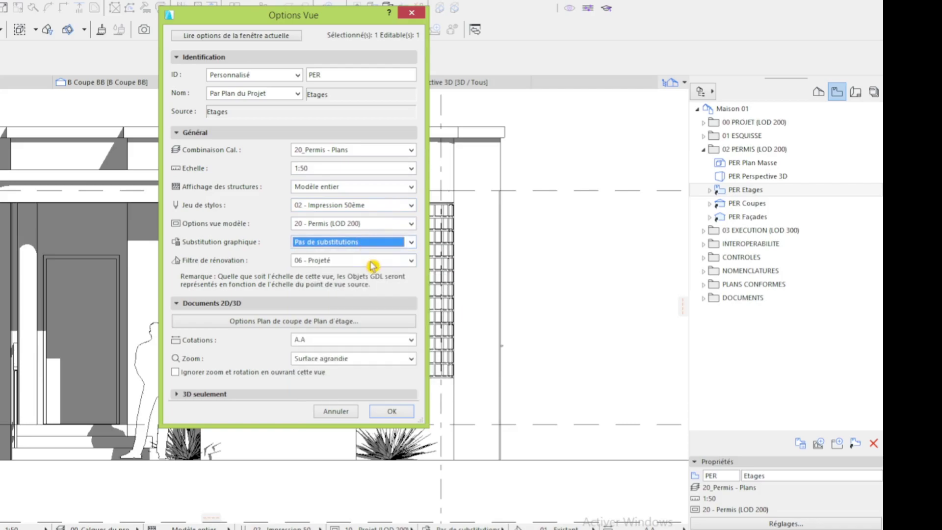
left_click(365, 364)
left_click(378, 379)
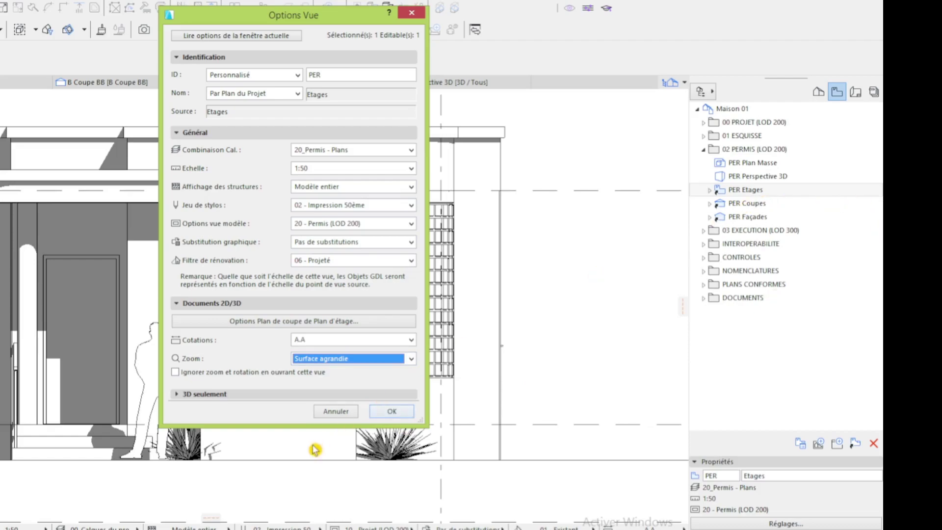
left_click(393, 412)
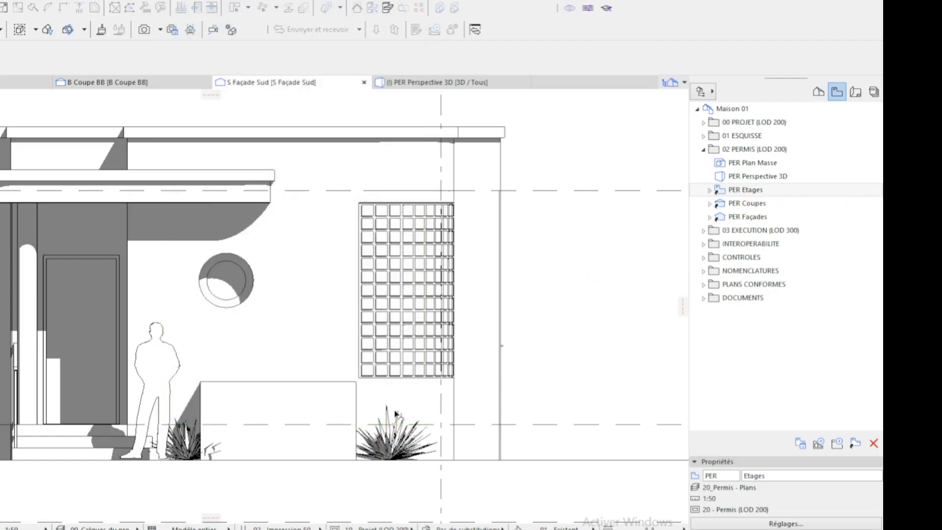
left_click(711, 191)
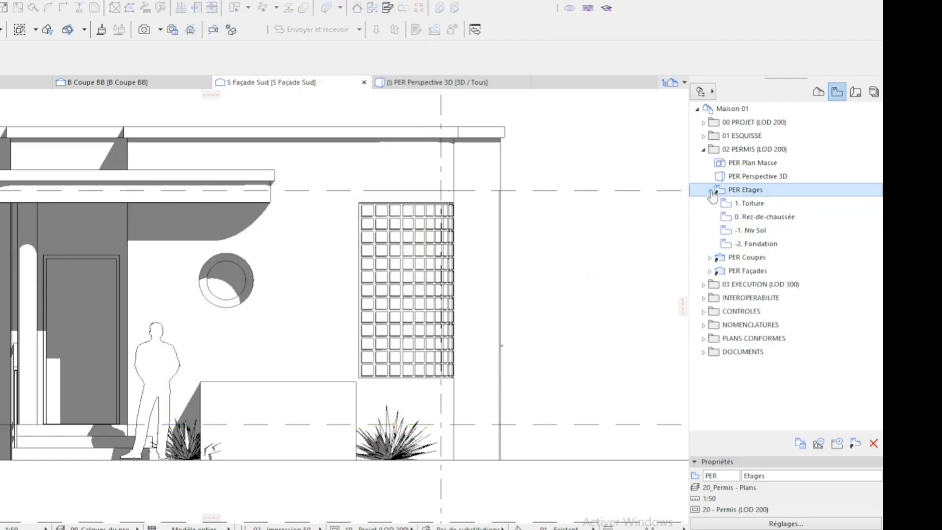
Set the scale of the PER Etages 0. Rez-de-chaussée view to 1:50 and inspect the plan
double_click(750, 216)
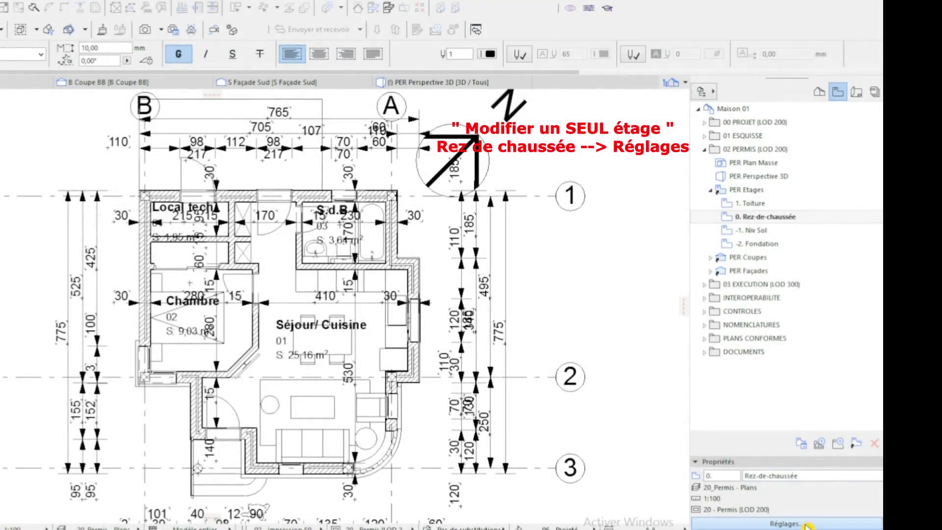
left_click(786, 523)
left_click(408, 168)
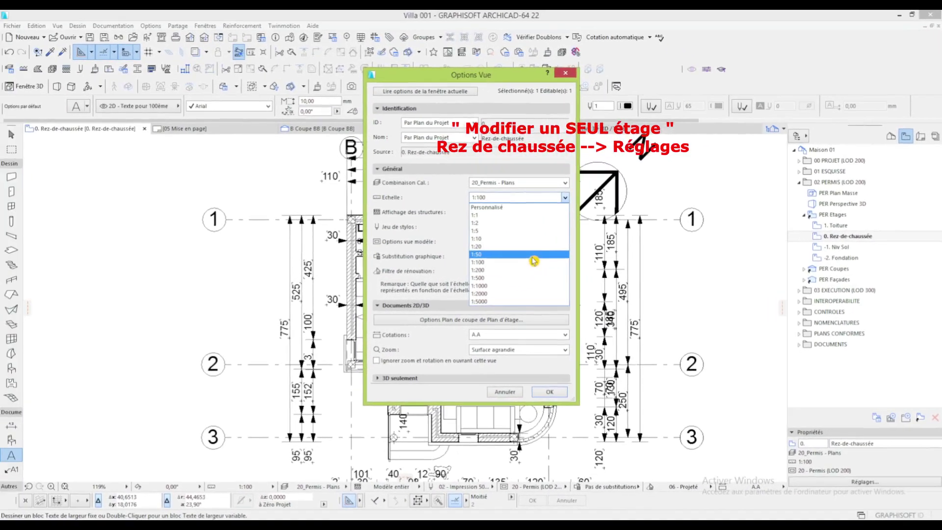
left_click(466, 247)
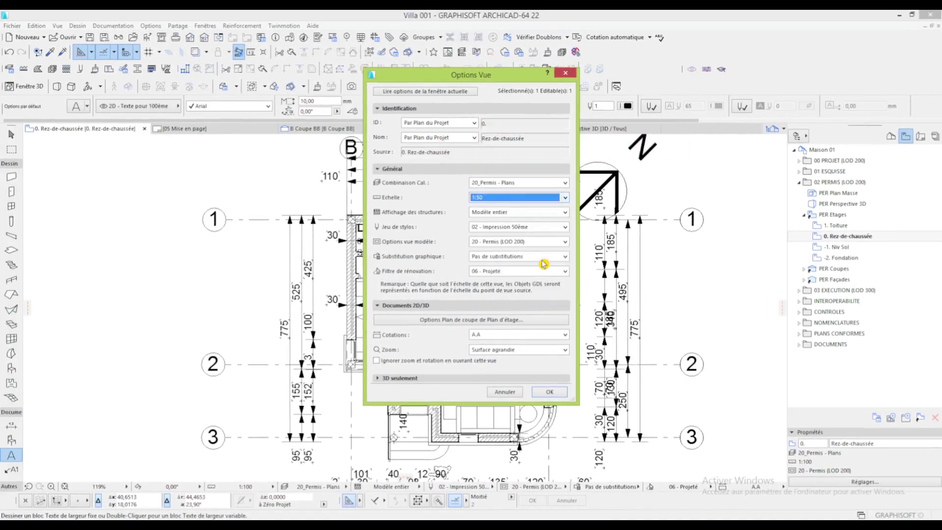
left_click(552, 393)
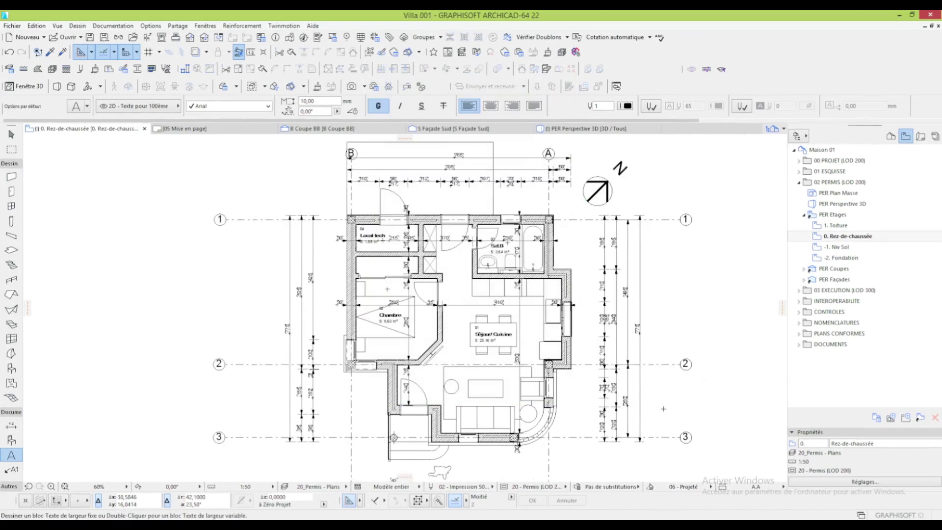
middle_click_drag(664, 409, 641, 418)
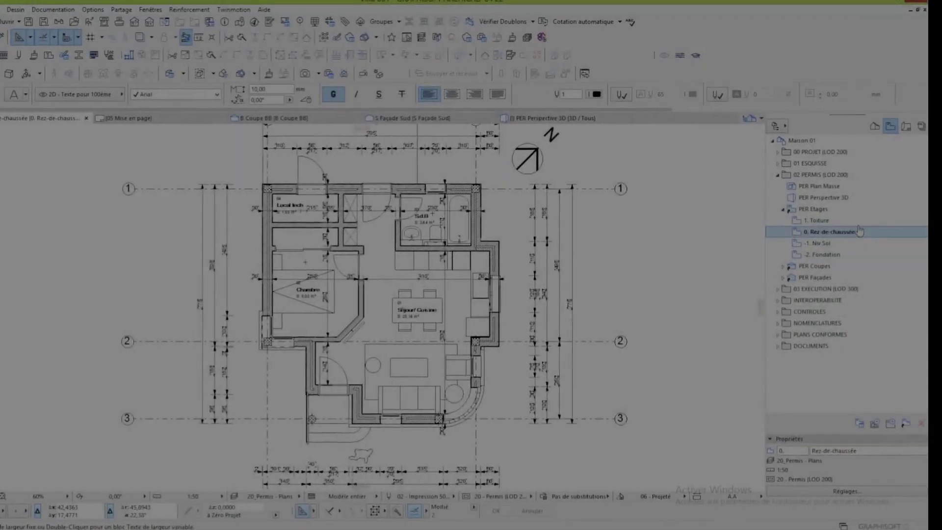
Collapse the PER Etages folder and set the PER Coupes view scale to 1:50
left_click(817, 225)
left_click(763, 204)
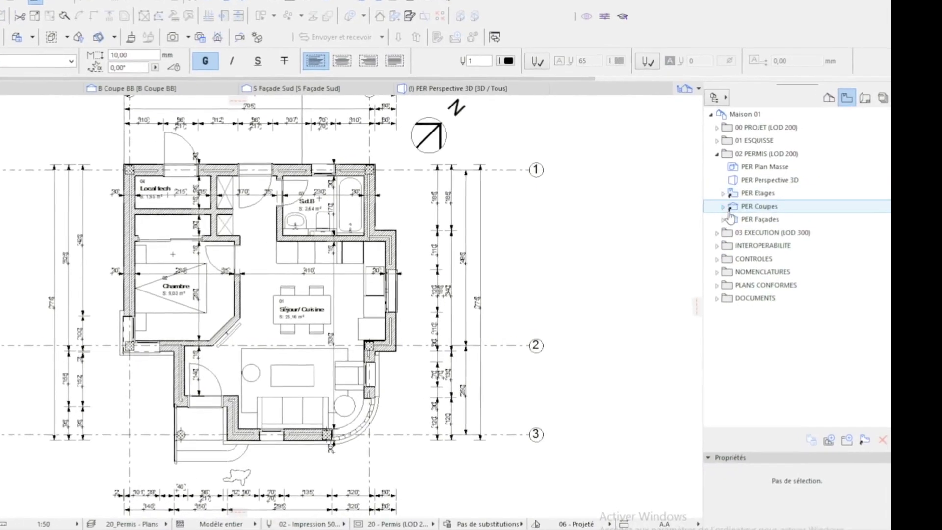
left_click(789, 216)
left_click(818, 524)
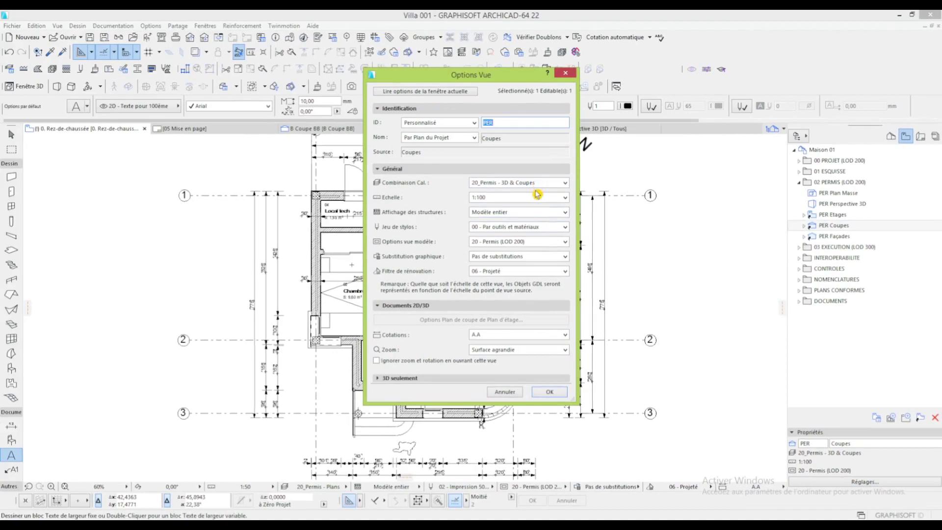
left_click(539, 197)
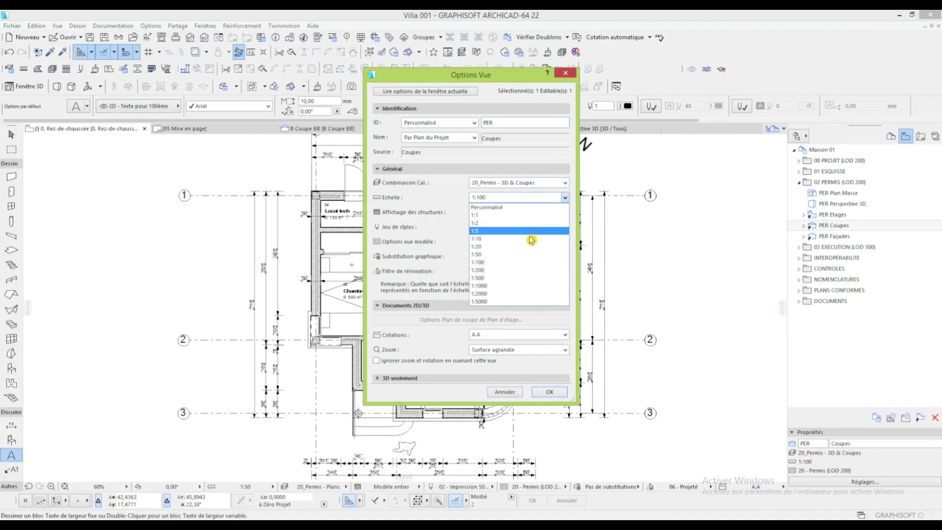
left_click(528, 254)
Set the PER Coupes pen set to 02 - Impression 50ème, with zoom Surface agrandie, and accept the view settings
left_click(541, 229)
left_click(530, 252)
left_click(530, 241)
left_click(531, 242)
left_click(530, 256)
left_click(531, 258)
left_click(546, 351)
left_click(546, 357)
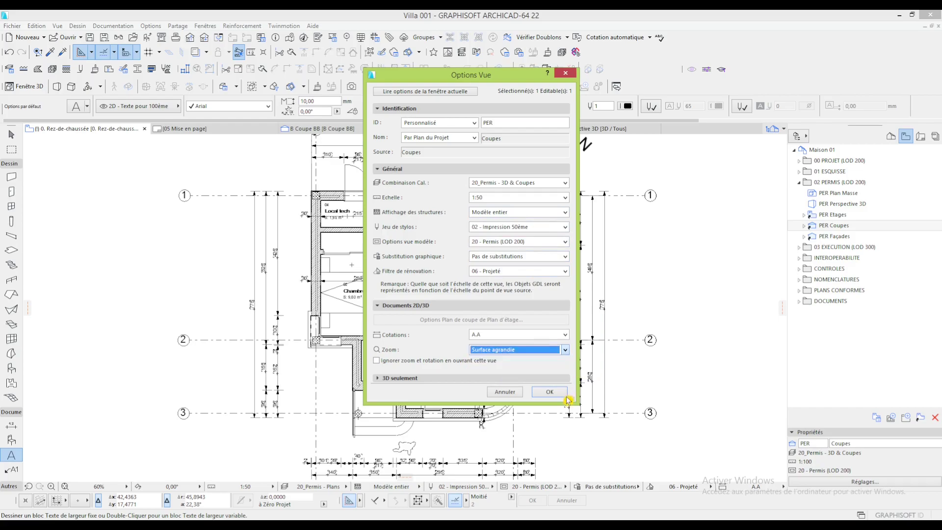
left_click(556, 393)
Expand the PER Coupes folder and open the B Coupe BB section for a closer look
left_click(805, 225)
double_click(831, 248)
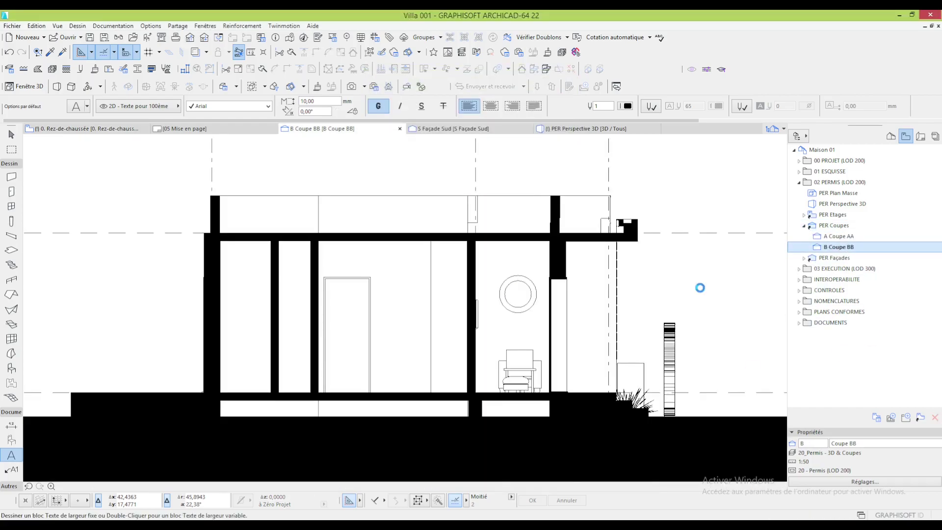
scroll(315, 284, "up", 3)
scroll(536, 312, "up", 2)
middle_click_drag(536, 312, 582, 327)
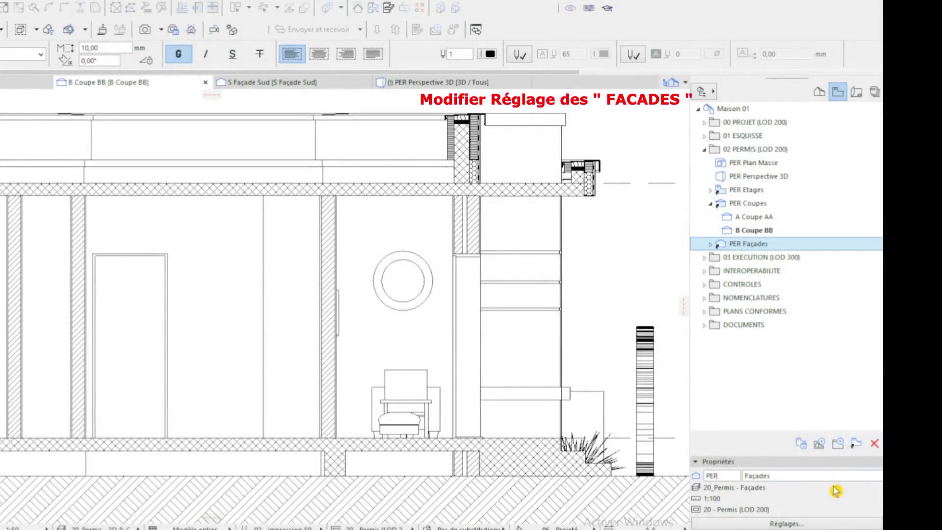
Set the PER Façades view scale to 1:50, review the graphic override and renovation filter, and accept the settings
left_click(804, 529)
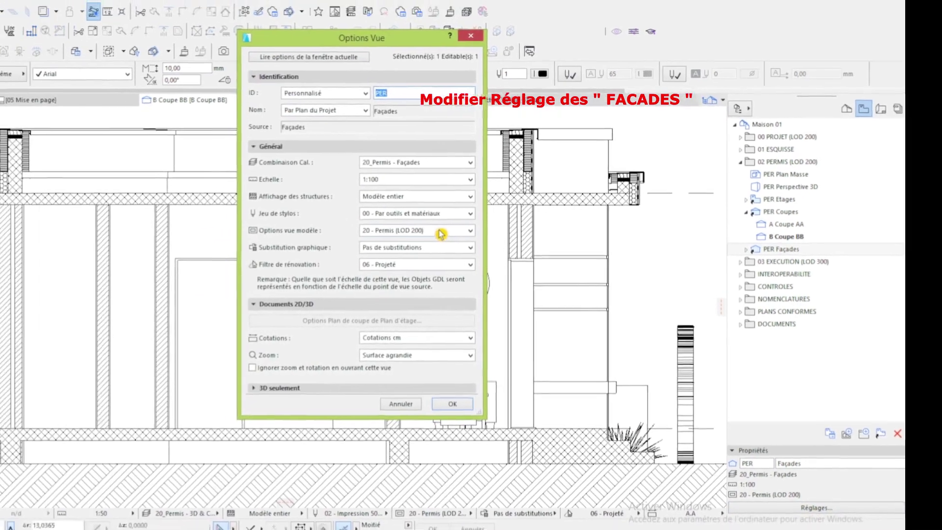
left_click(344, 168)
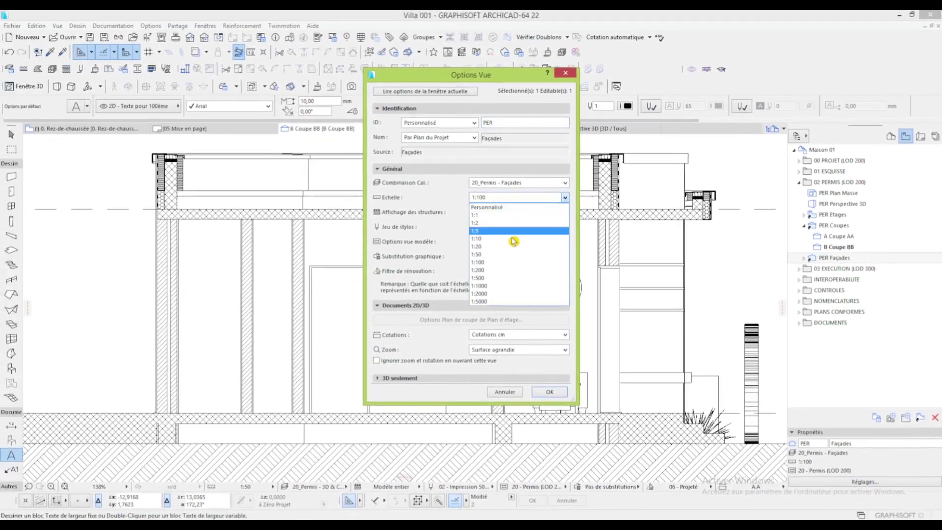
left_click(516, 254)
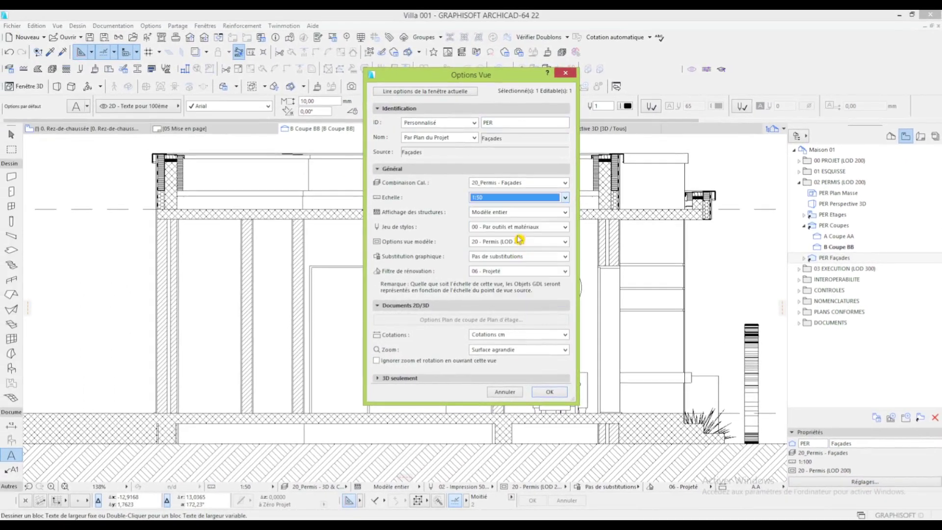
left_click(558, 256)
left_click(558, 256)
left_click(558, 273)
left_click(558, 273)
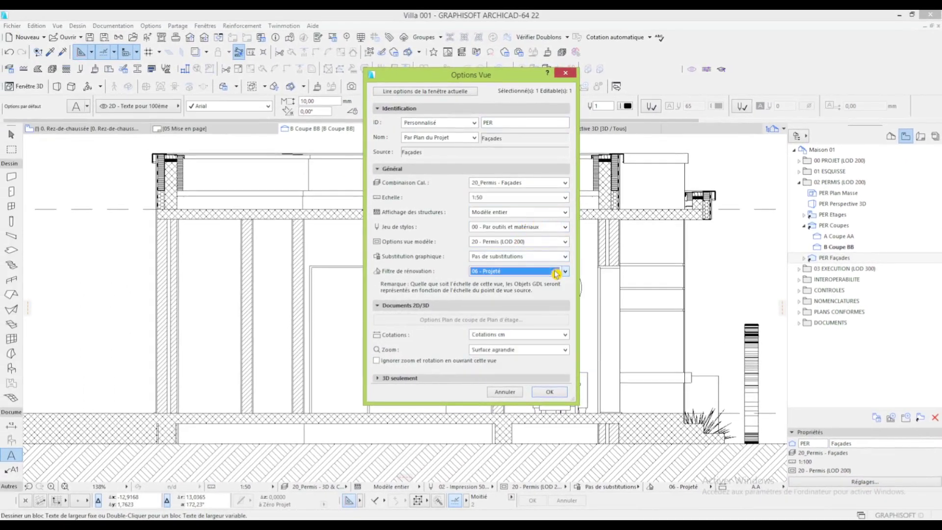
left_click(550, 394)
Expand the 03 EXECUTION (LOD 300) folder and open the 0. Rez-de-chaussée view in EXE Etages
double_click(834, 258)
double_click(844, 269)
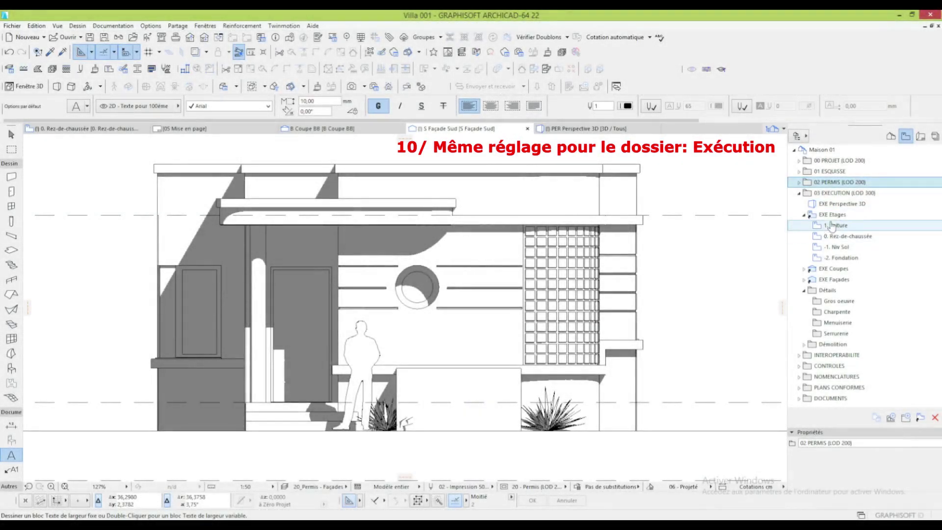
left_click(833, 214)
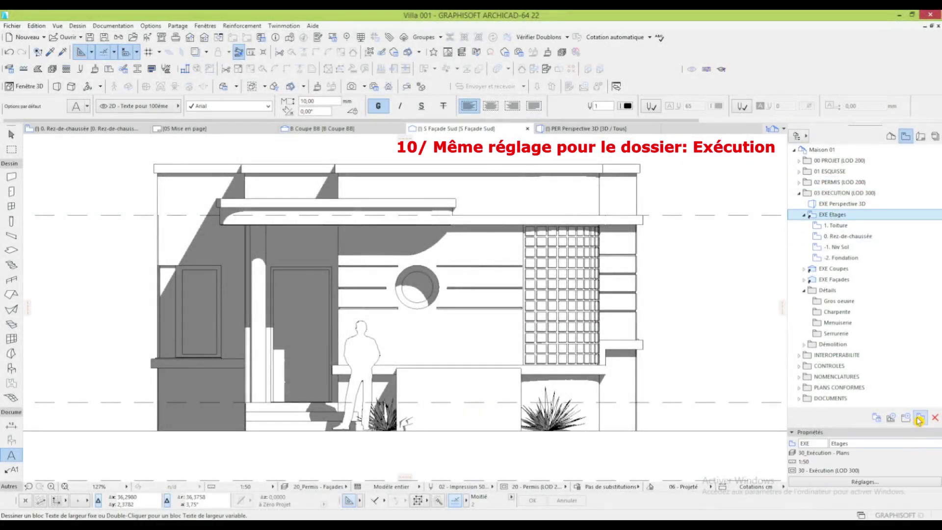
double_click(848, 236)
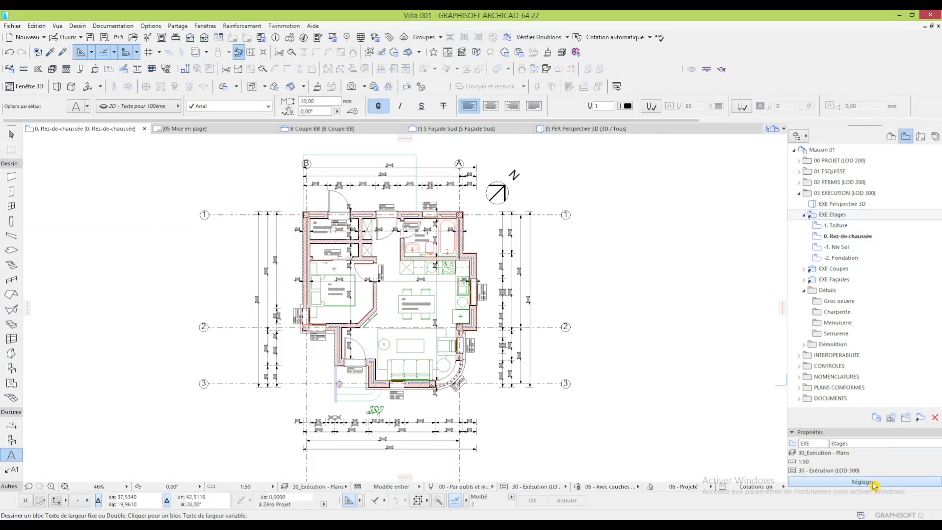
Check the EXE Etages layer combination and scale, and set its graphic override to Pas de substitutions
left_click(874, 483)
left_click(520, 185)
left_click(520, 184)
left_click(526, 198)
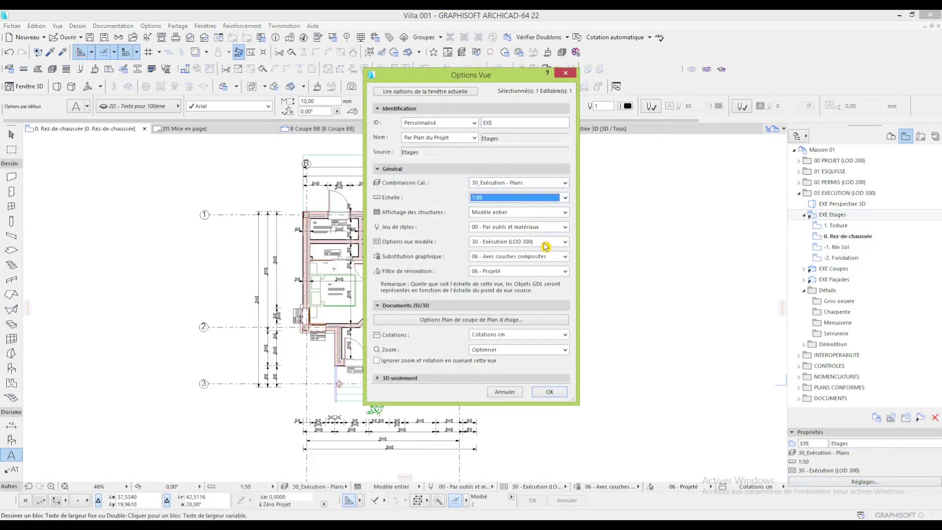
left_click(553, 257)
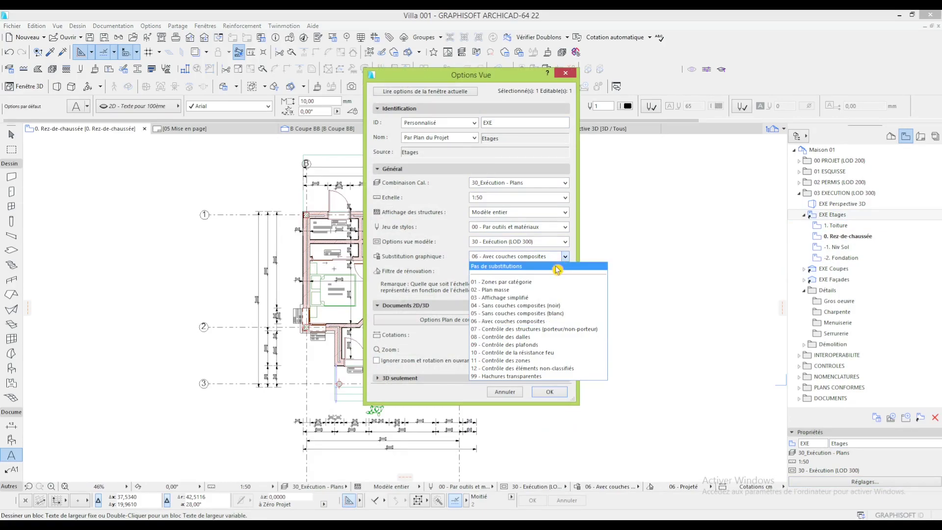
left_click(556, 267)
Set the EXE Etages zoom to Zoom actuel and pen set to 02 - Impression 50ème, then reload the 0. Rez-de-chaussée view
left_click(535, 349)
left_click(540, 365)
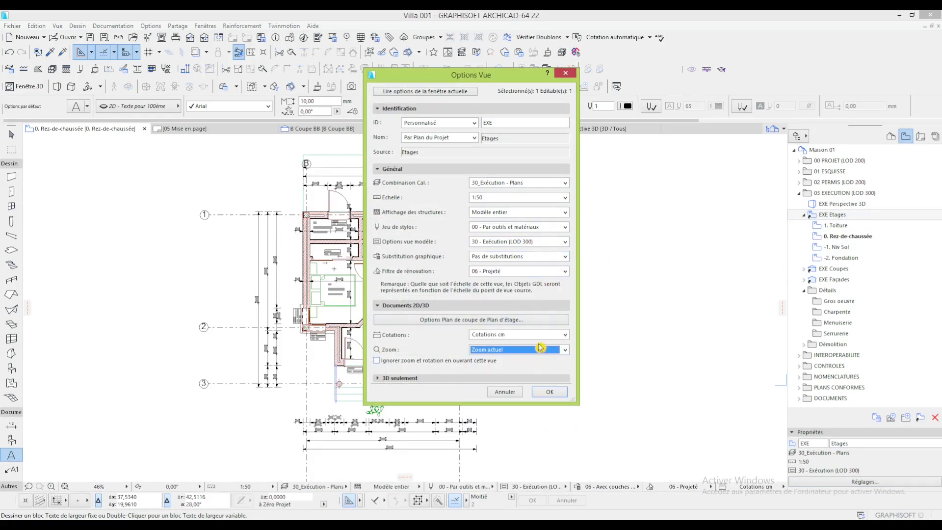
left_click(546, 230)
left_click(548, 252)
left_click(551, 392)
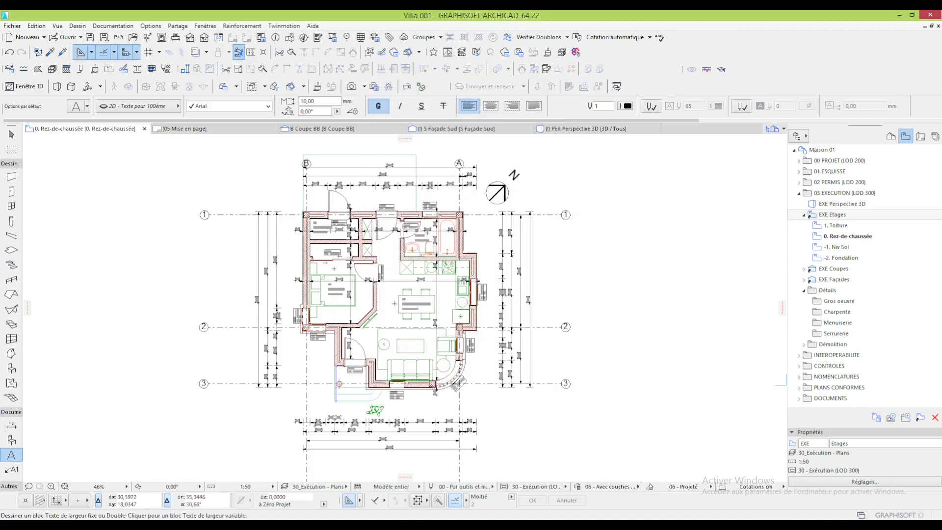
double_click(868, 236)
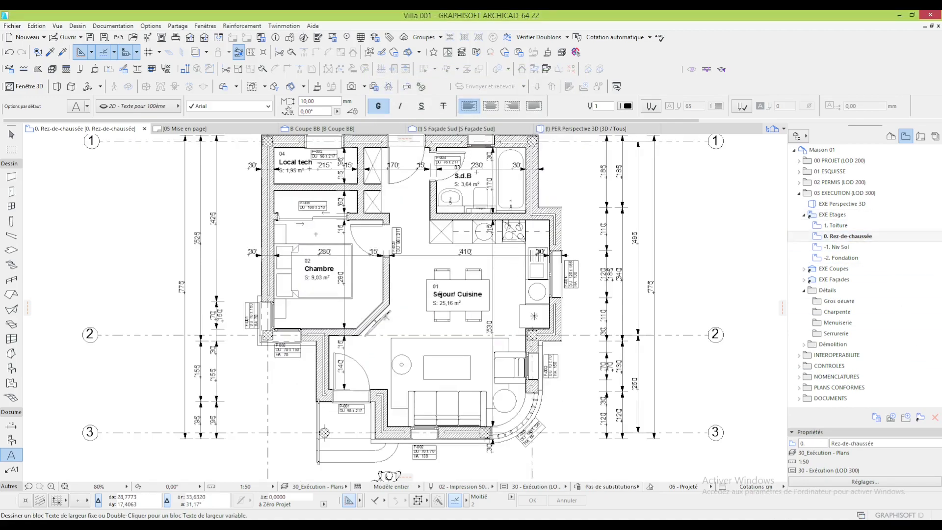
Set the EXE Coupes pen set to 02 - Impression 50ème and inspect its B Coupe BB section
left_click(804, 215)
left_click(804, 225)
left_click(833, 225)
left_click(862, 482)
left_click(539, 187)
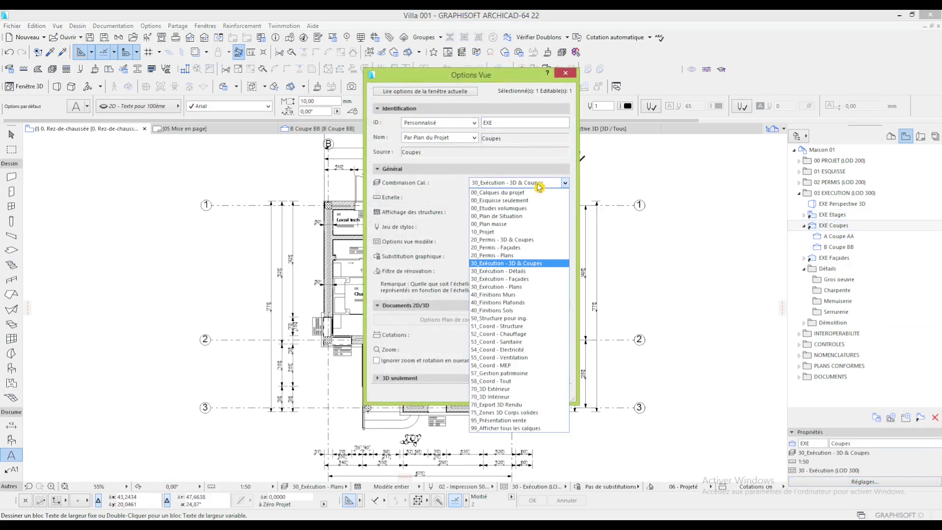
left_click(540, 185)
left_click(565, 227)
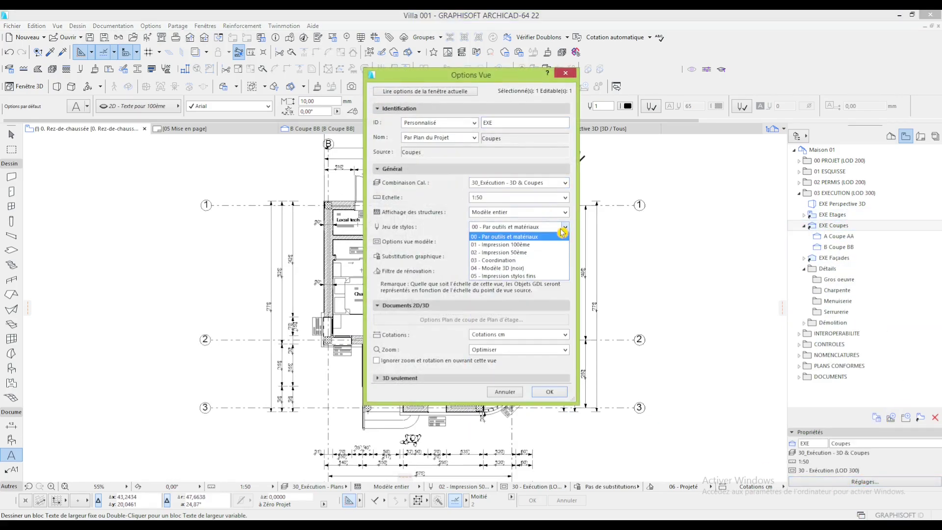
left_click(556, 253)
left_click(549, 393)
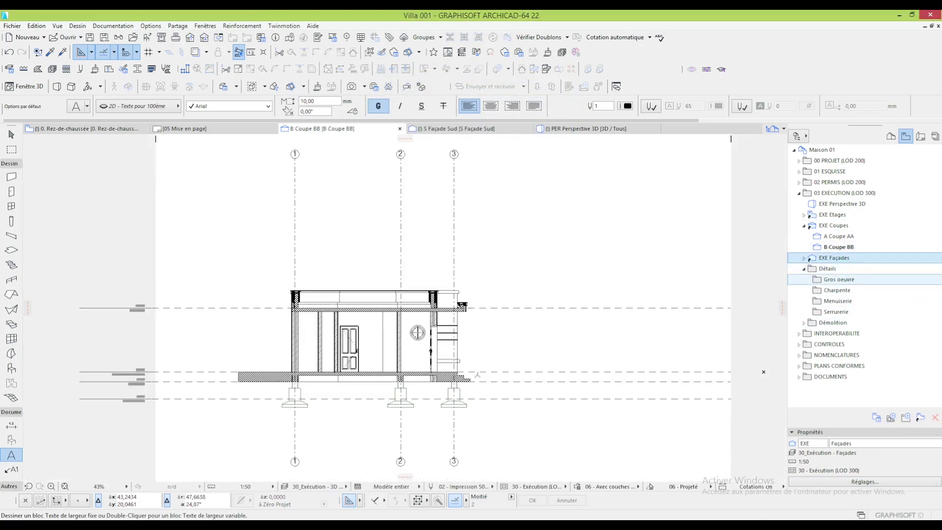
scroll(378, 346, "up", 5)
middle_click_drag(452, 366, 472, 346)
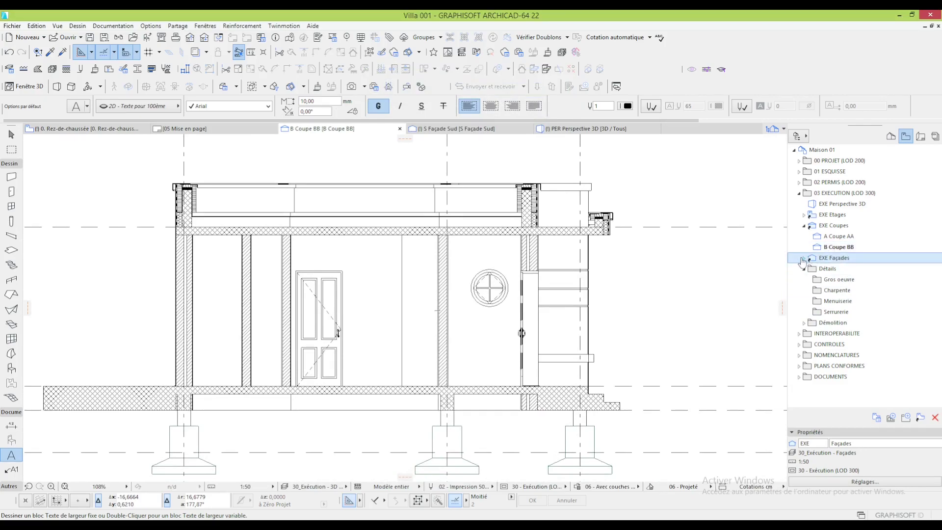
Expand the EXE Façades folder and review its view settings
left_click(804, 258)
left_click(845, 301)
left_click(839, 260)
left_click(889, 482)
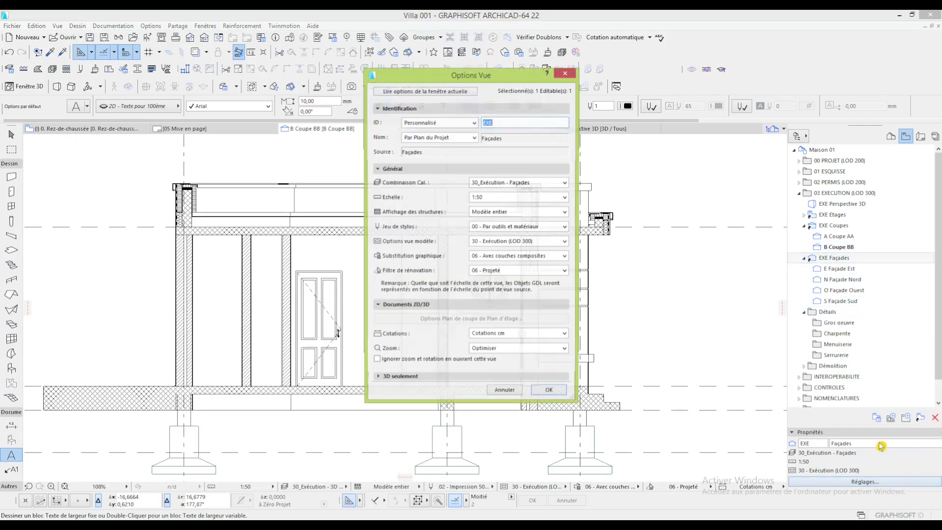
left_click(540, 394)
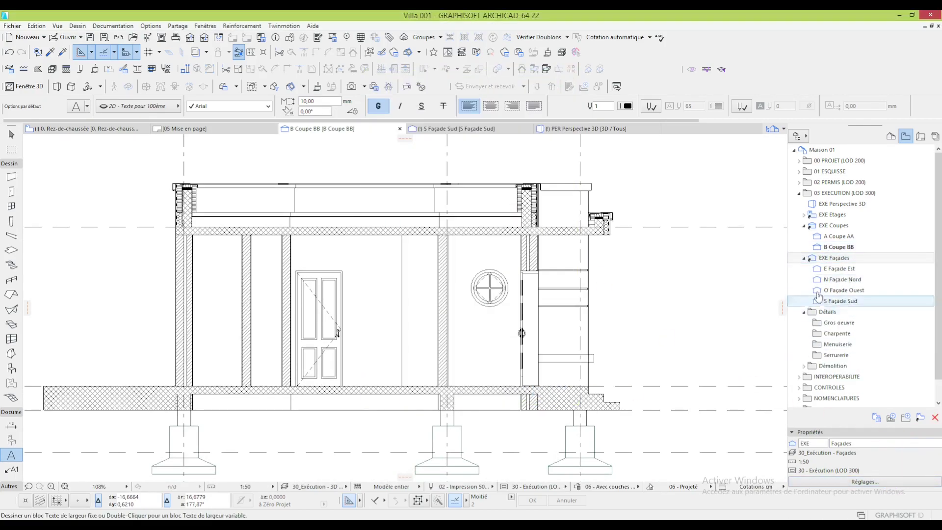
Expand the EXE Etages folder and open its 0. Rez-de-chaussée plan to examine it whole
left_click(799, 194)
left_click(799, 193)
left_click(804, 215)
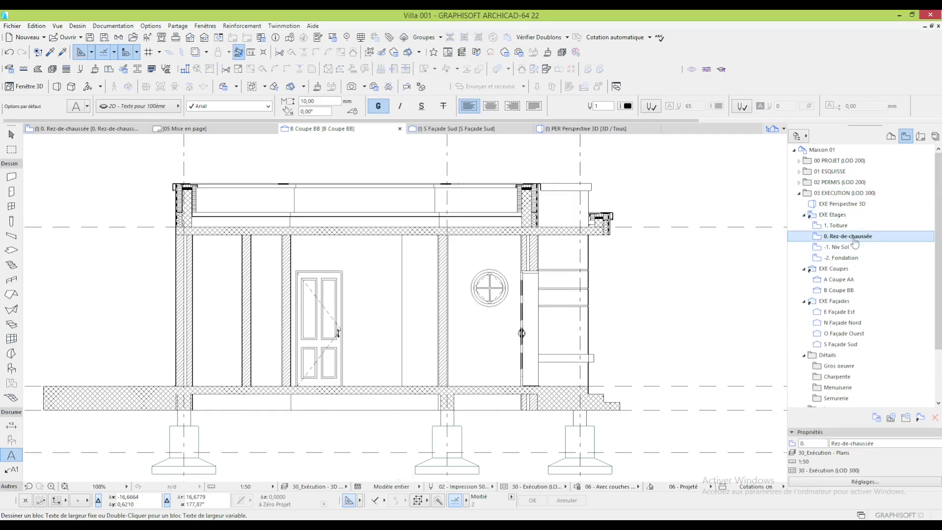
double_click(846, 236)
scroll(417, 297, "down", 3)
scroll(440, 295, "up", 1)
middle_click_drag(441, 295, 441, 312)
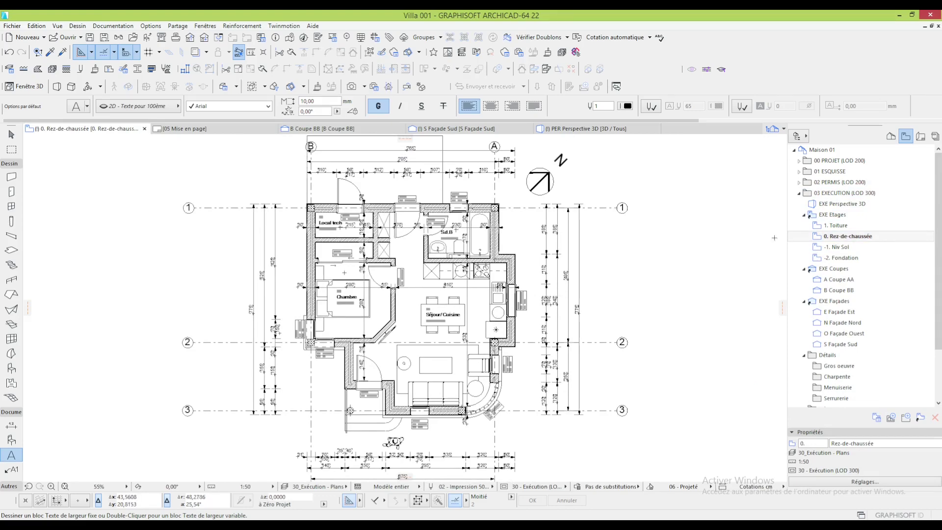
Create a layout named Mise en page in the Maison 01 layout book using Type A1 Paysage, and return to the view map
left_click(798, 193)
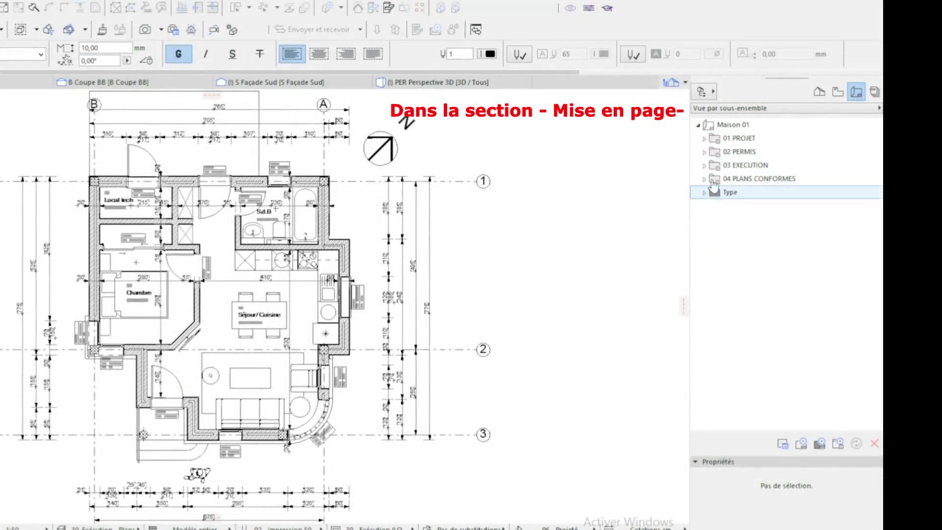
right_click(723, 129)
left_click(764, 141)
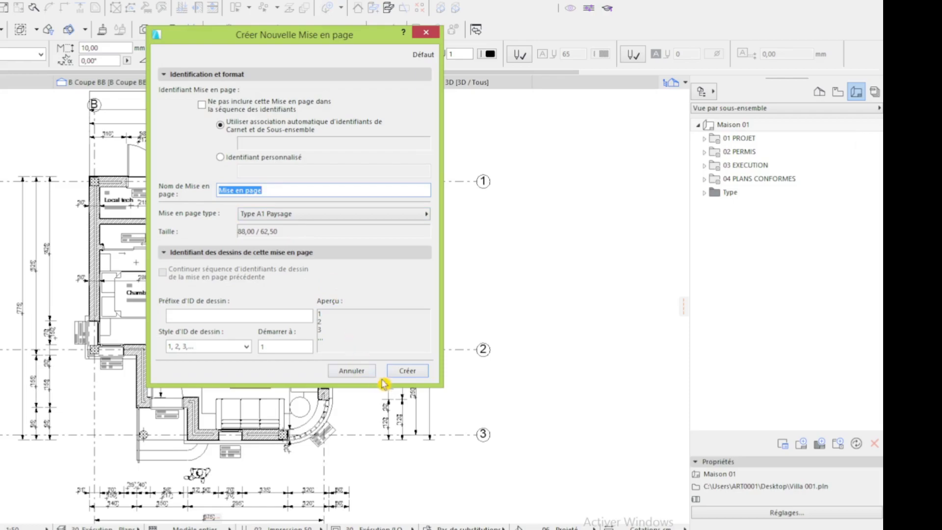
left_click(407, 371)
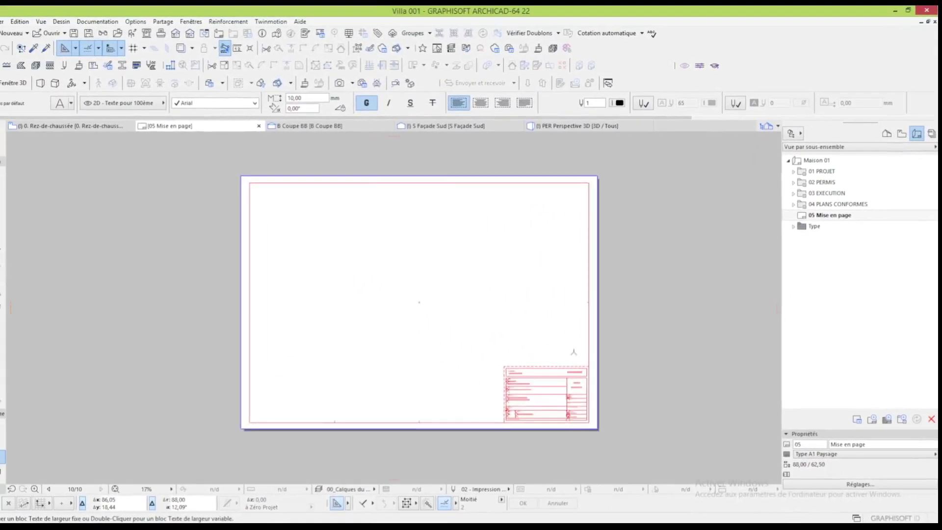
scroll(574, 352, "up", 1)
middle_click_drag(530, 351, 569, 366)
left_click(906, 137)
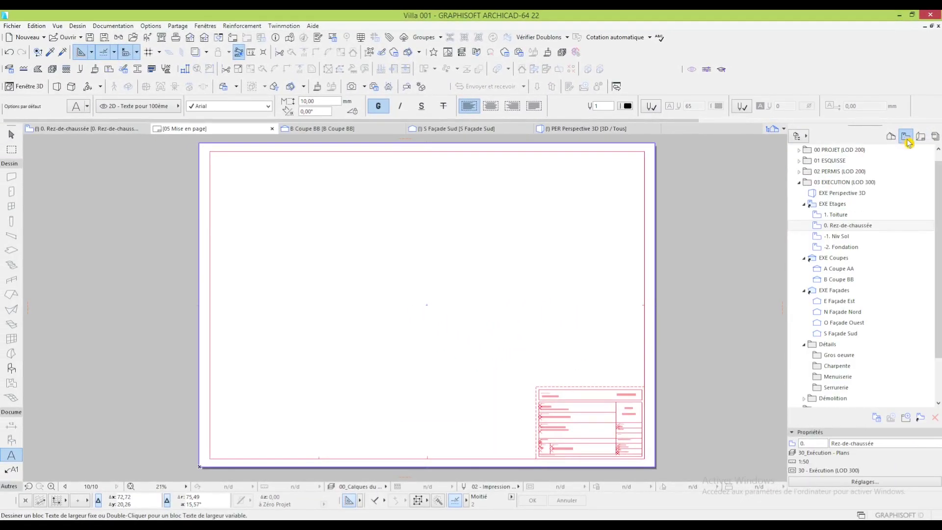
Place the 01 ESQUISSE view 0. Rez-de-chaussée on the layout and set its frame to Ajuster Cadre au Dessin
left_click(804, 172)
left_click(849, 193)
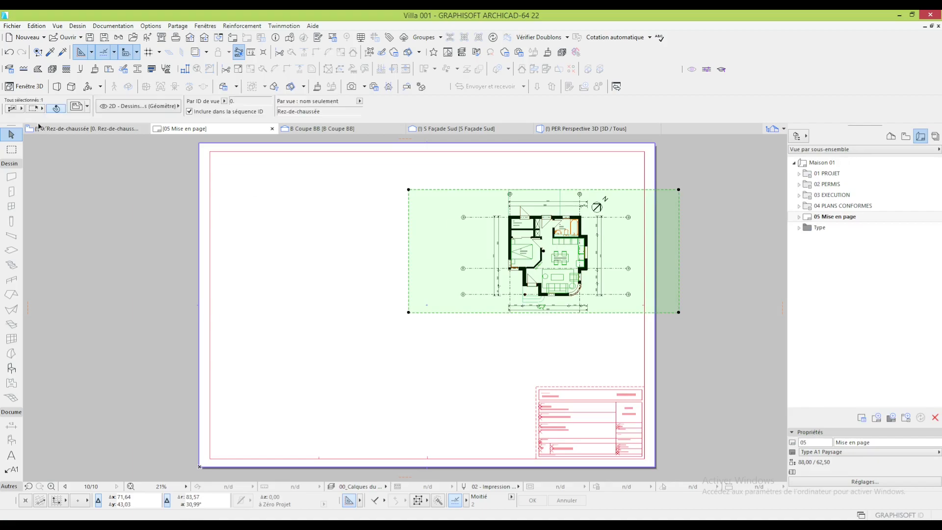
left_click(74, 107)
left_click_drag(166, 24, 217, 38)
left_click(115, 262)
left_click(231, 269)
left_click(147, 226)
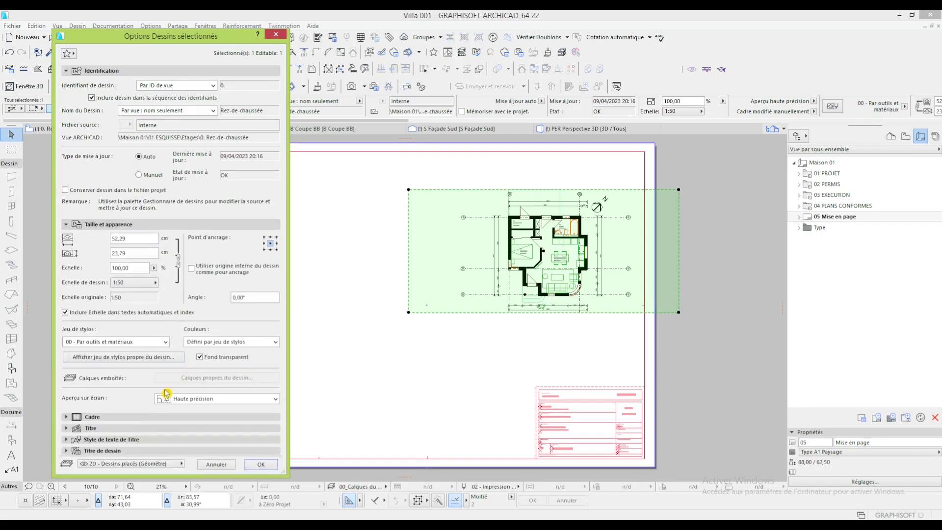
left_click(147, 417)
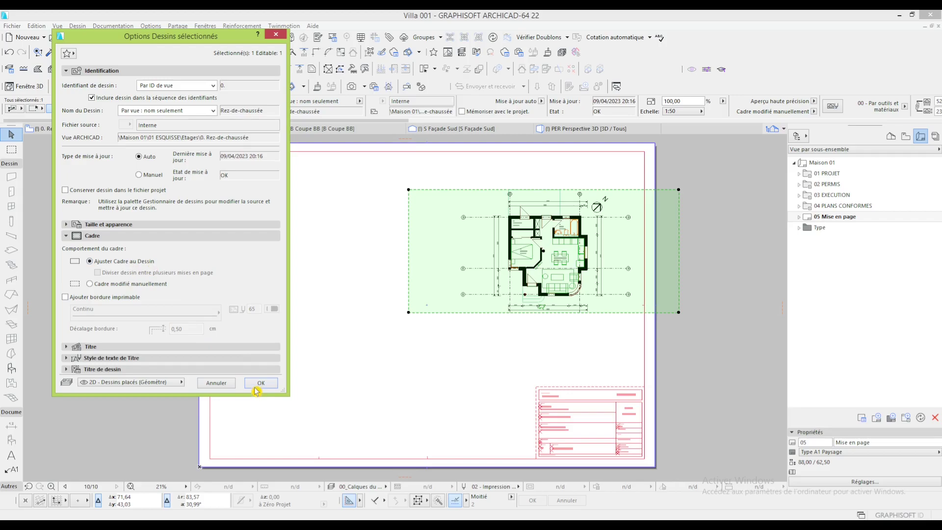
left_click(257, 391)
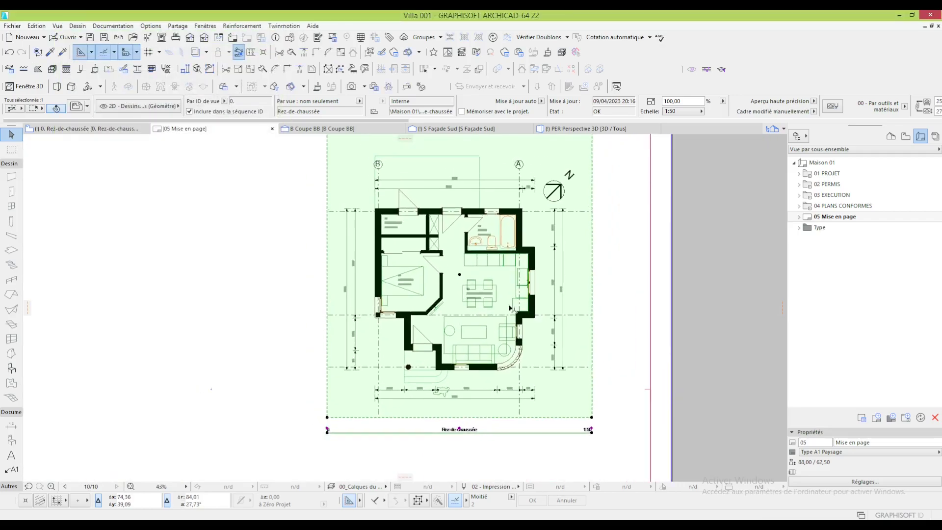
Place the 02 PERMIS view 0. Rez-de-chaussée beside the sketch plan and transfer the sketch drawing's settings to it
left_click(905, 138)
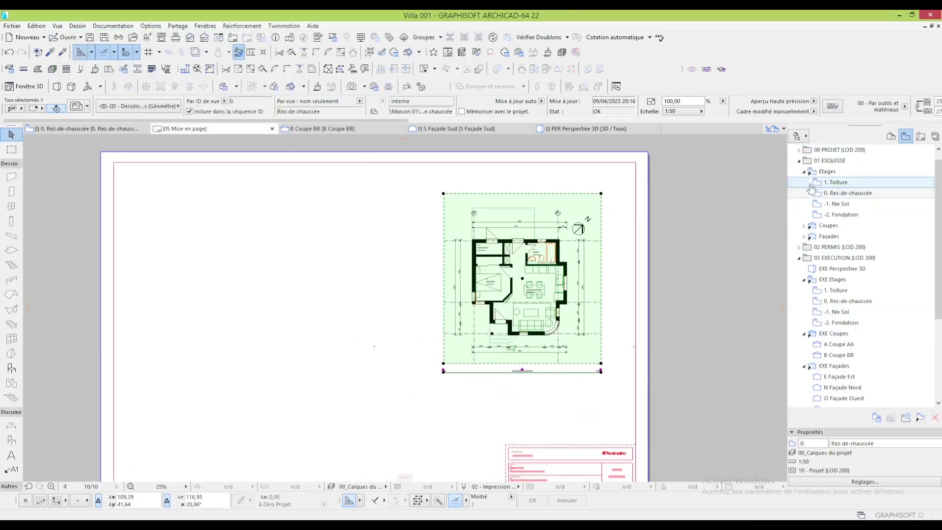
left_click_drag(851, 225, 293, 300)
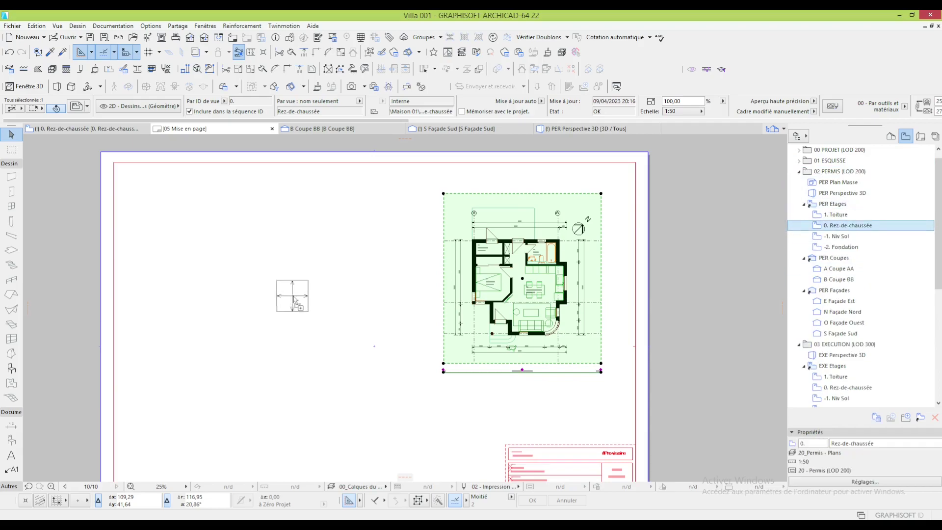
left_click(332, 280)
left_click(455, 265)
left_click(407, 266)
left_click(131, 257)
left_click(231, 263)
left_click(371, 369)
left_click(372, 391)
left_click(484, 341, "alt")
left_click(399, 267, "ctrl+alt")
Move the permit plan close beside the sketch plan so that both line up horizontally
left_click(403, 259)
left_click(404, 258)
scroll(436, 245, "up", 3)
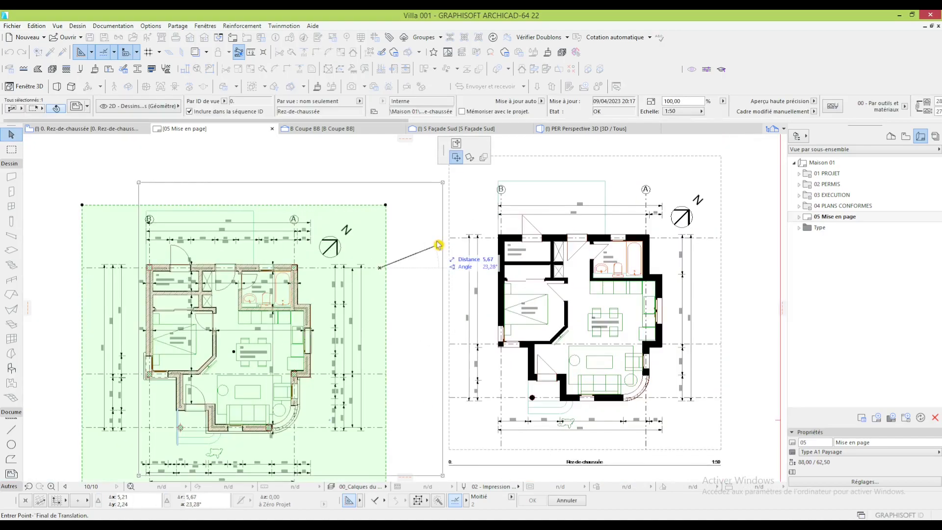
left_click(379, 237)
scroll(429, 250, "down", 3)
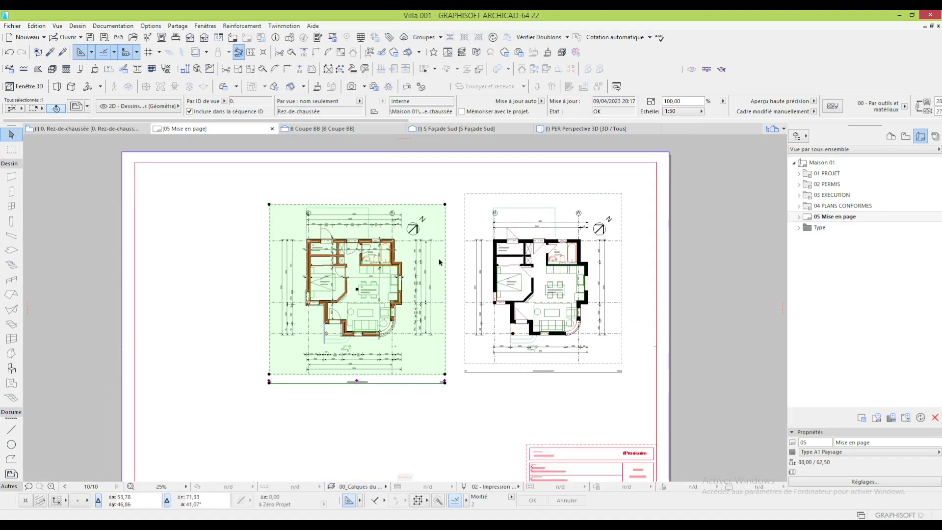
scroll(436, 241, "up", 3)
key("Escape")
Place the 03 EXECUTION view 0. Rez-de-chaussée in line beside the permit plan, on the side opposite the sketch plan
left_click(906, 136)
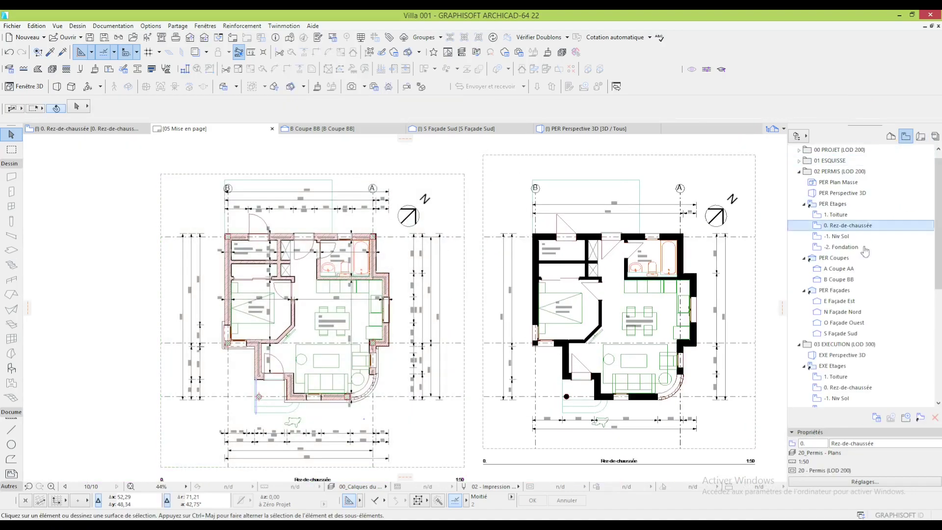
left_click(800, 172)
left_click_drag(841, 225, 177, 318)
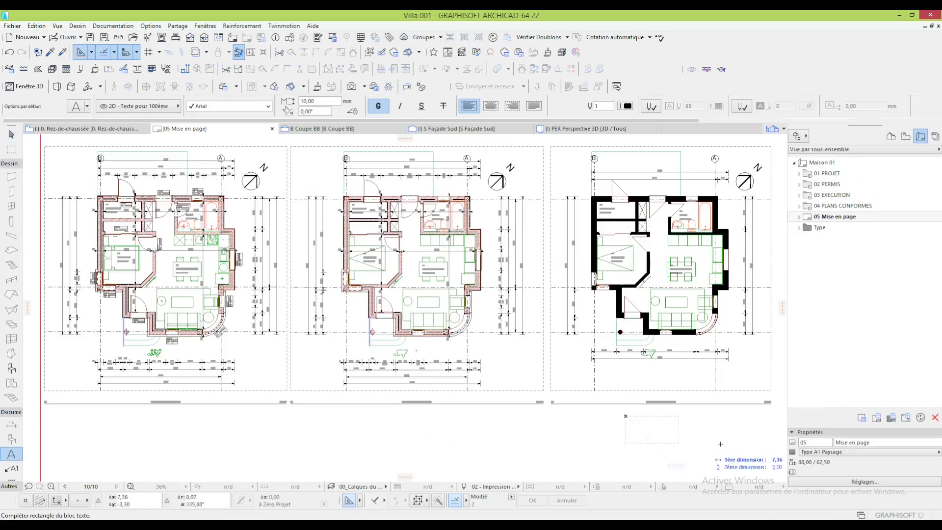
Add the text label Esquisse below the sketch plan and centre its text
left_click(720, 444)
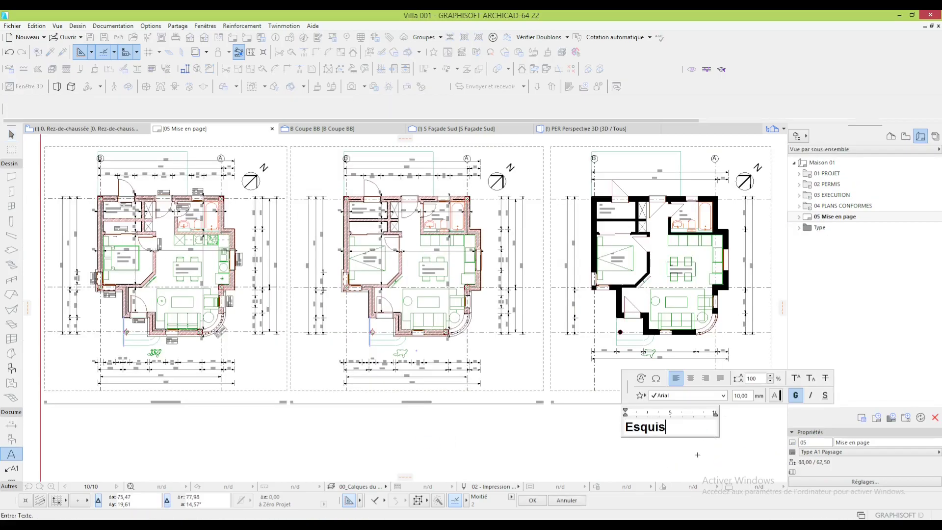
left_click(732, 449)
key("Escape")
left_click(663, 432)
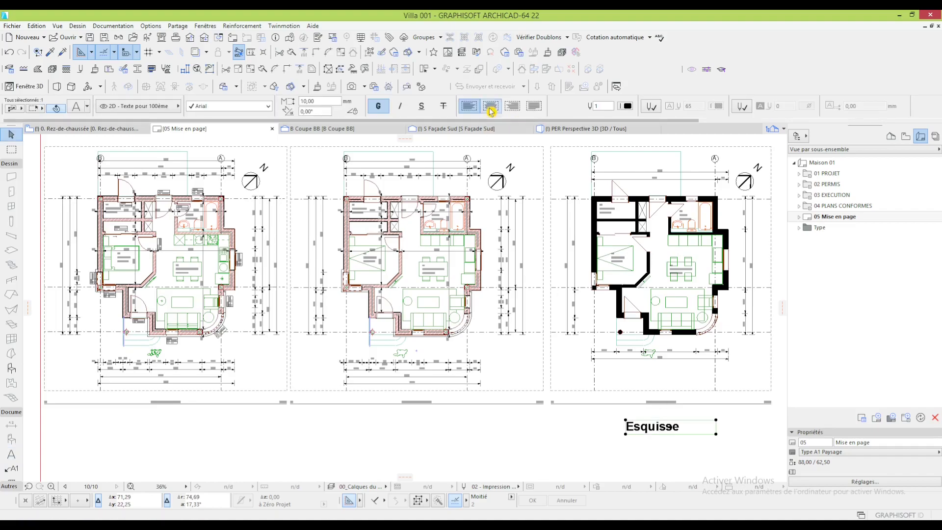
Copy the Esquisse label below the permit plan and change its text to Permis de construire
left_click_drag(667, 423, 423, 426, "ctrl")
double_click(423, 427)
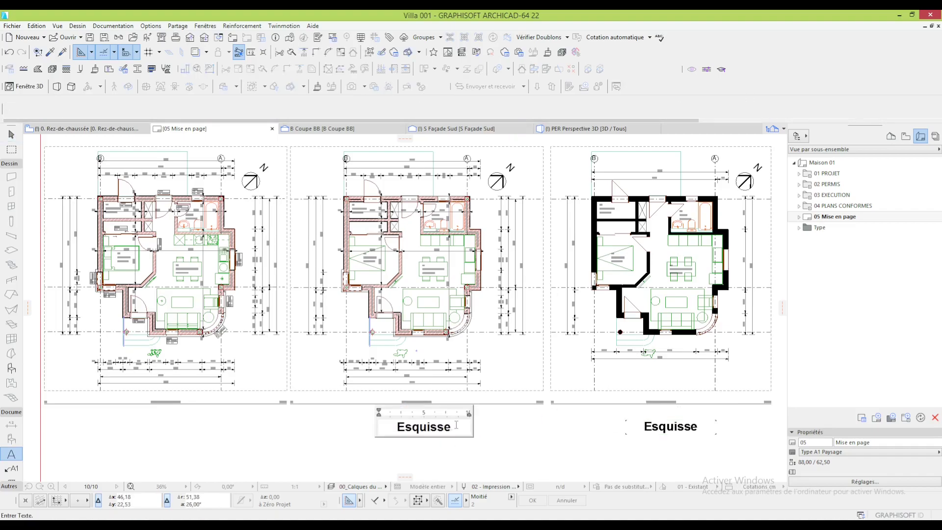
type("Permis de c")
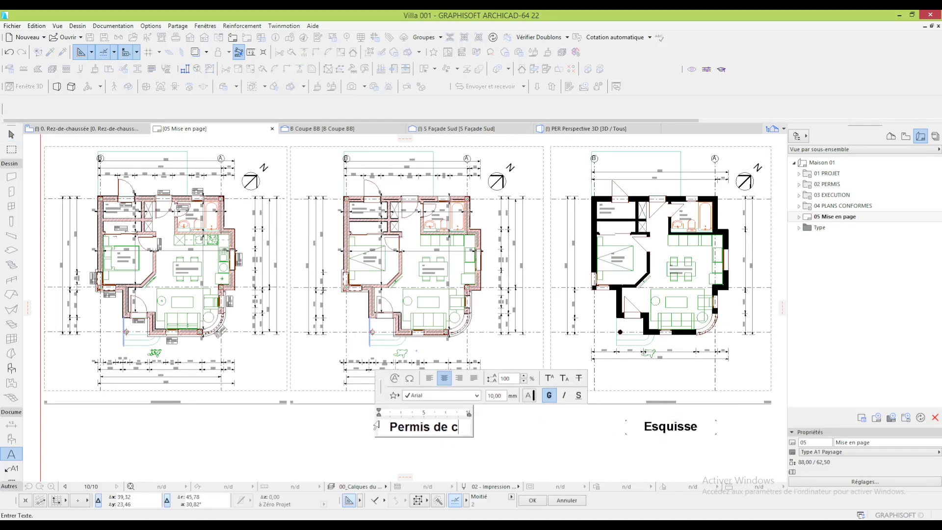
type("onstruire")
left_click(531, 428)
Widen the Permis de construire text box to fit on one line and position it level with the Esquisse label
left_click(470, 413)
left_click(494, 413)
left_click(378, 414)
left_click(335, 413)
left_click(415, 434)
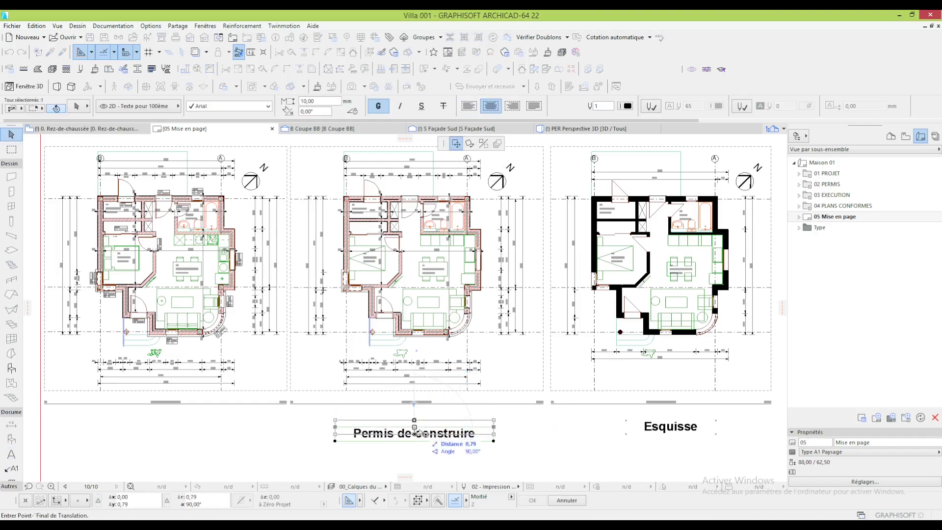
left_click(671, 428)
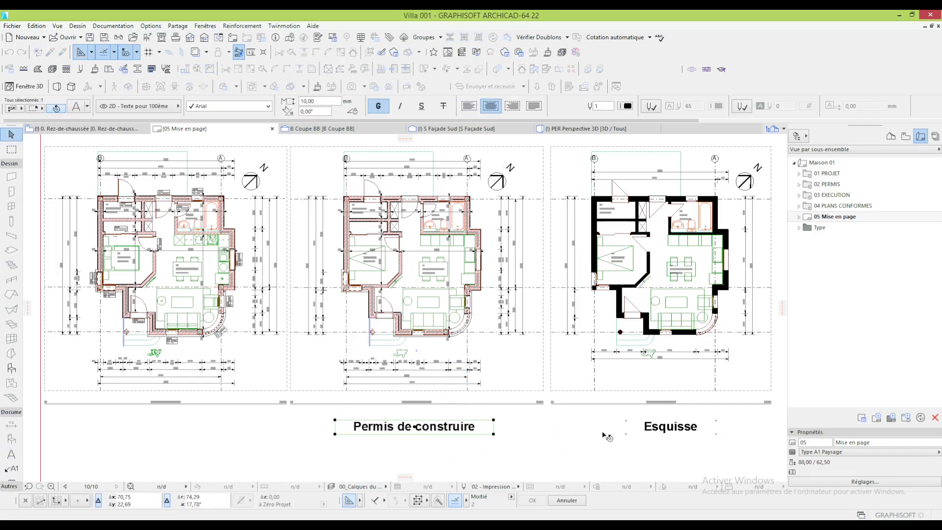
Copy the permit label below the execution plan and change its text to Exécution
left_click(167, 404)
double_click(226, 428)
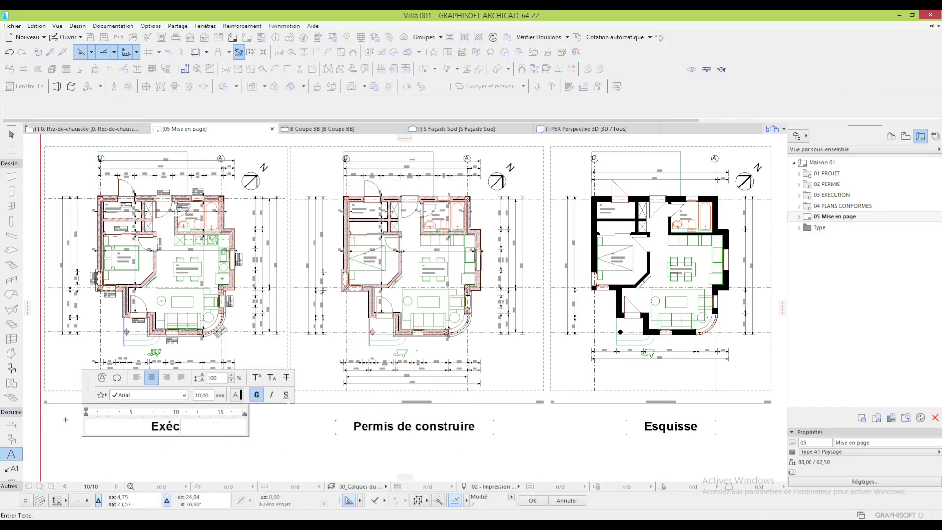
left_click(575, 452)
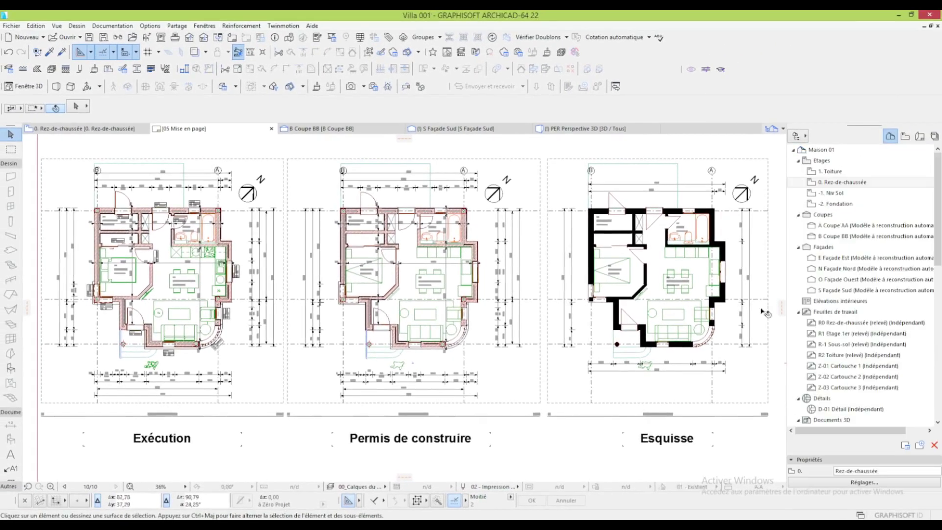
Set the pen set of all three placed drawings to Par vue : 02 - Impression 50ème
left_click(147, 255)
left_click(418, 255, "shift")
left_click(659, 252, "shift")
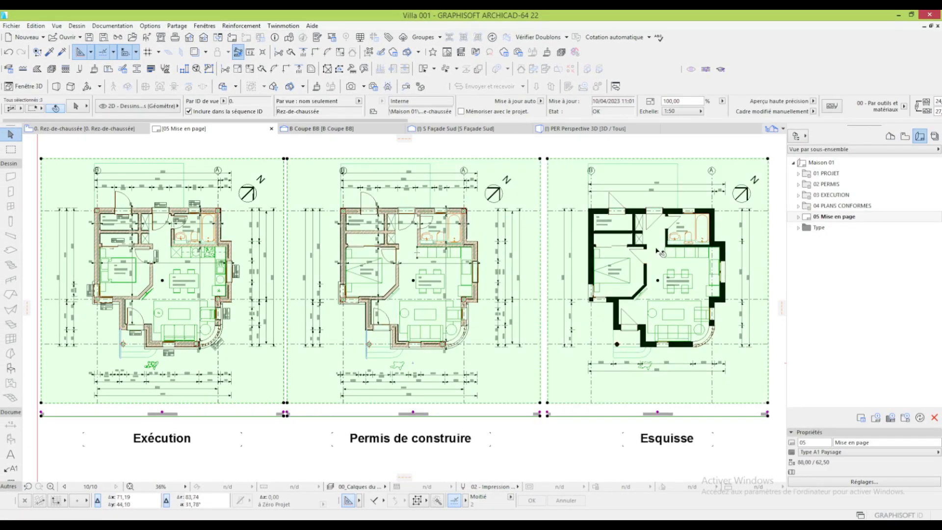
left_click(78, 108)
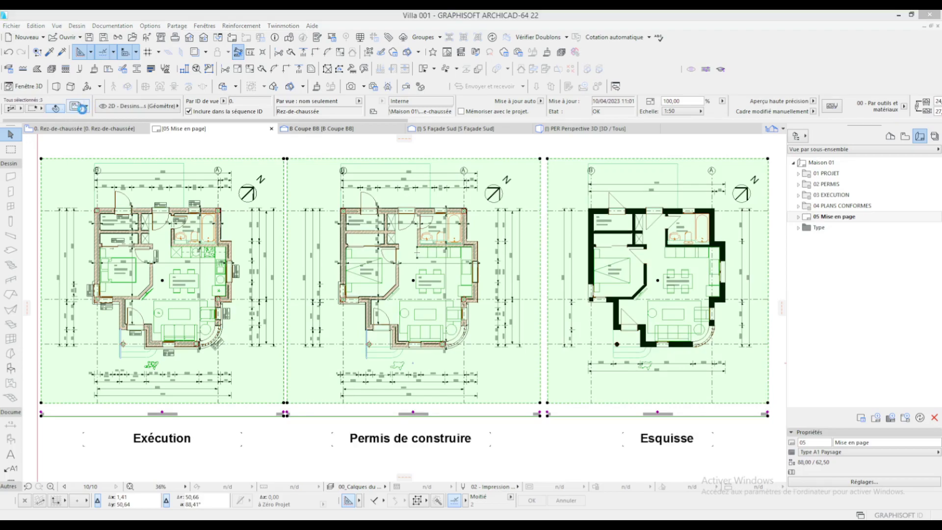
left_click(126, 227)
left_click(115, 342)
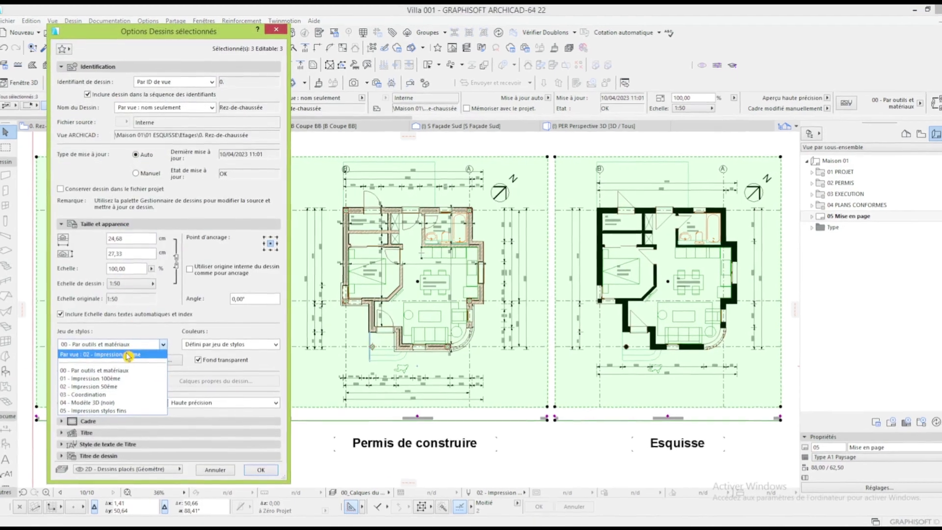
left_click(95, 352)
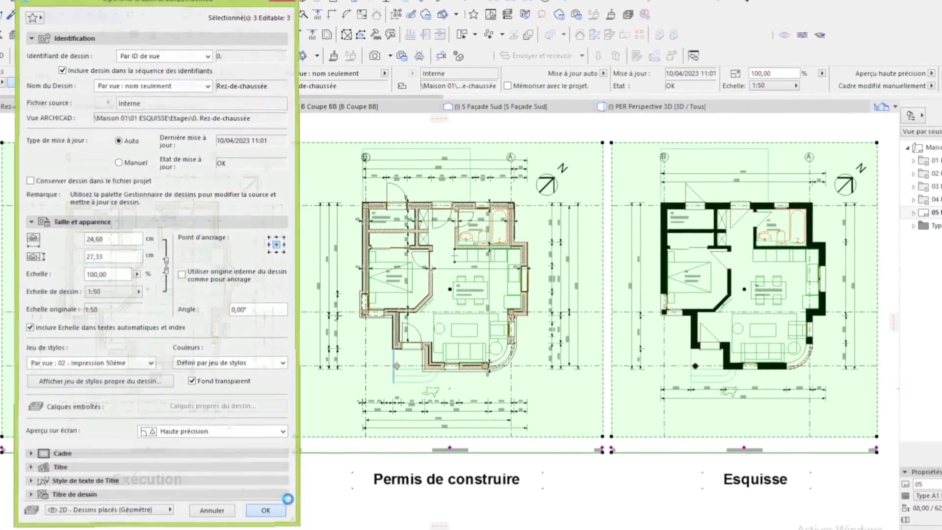
left_click(262, 483)
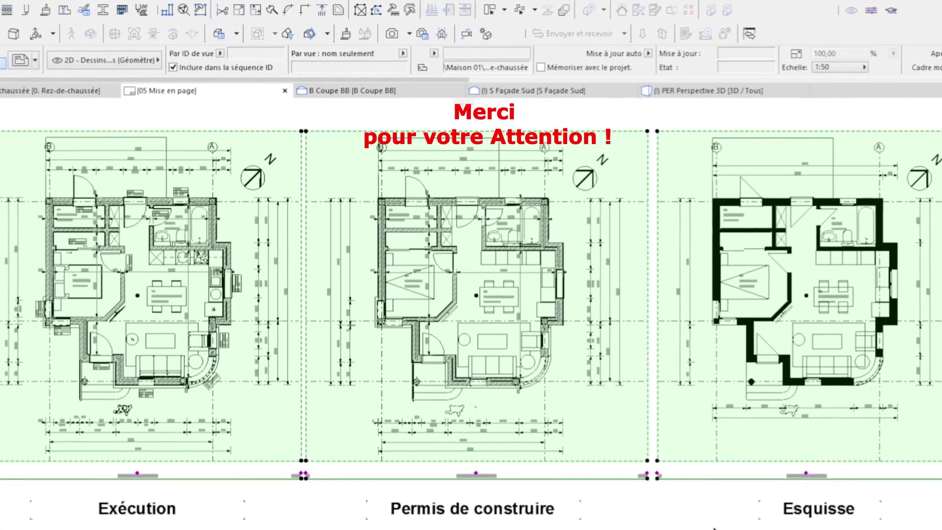